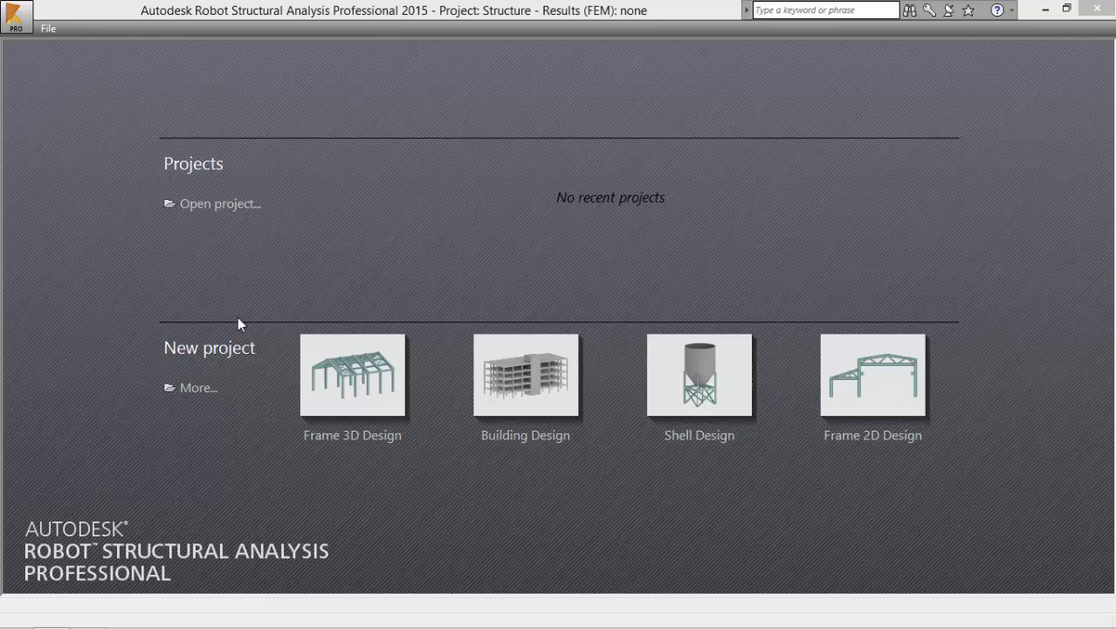
- Start a new project from the Frame 3D Design template
click(193, 387)
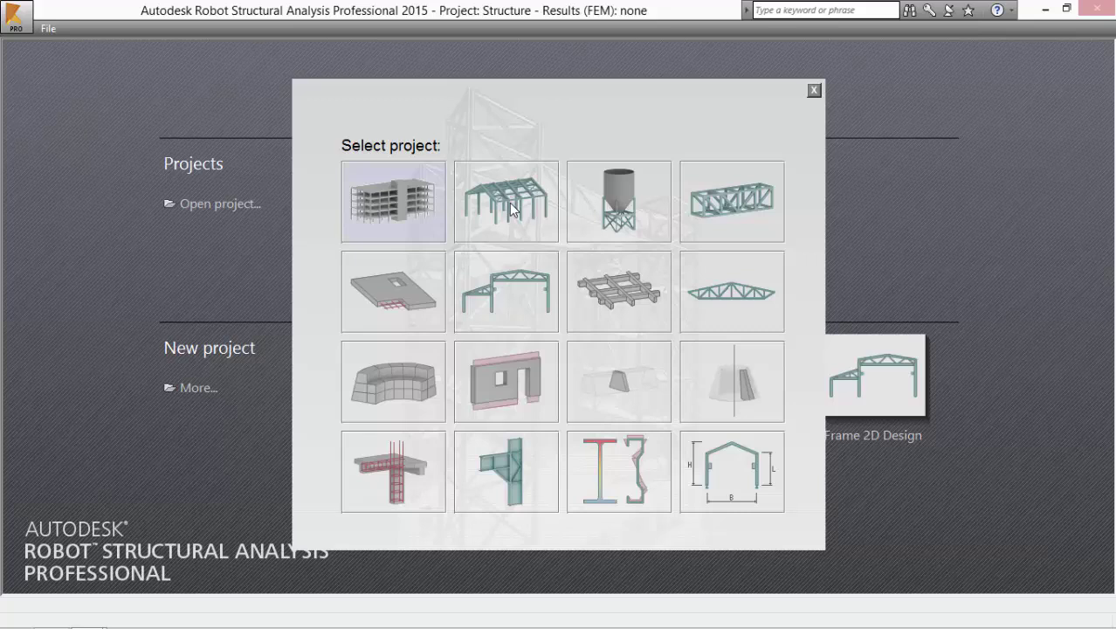
click(507, 204)
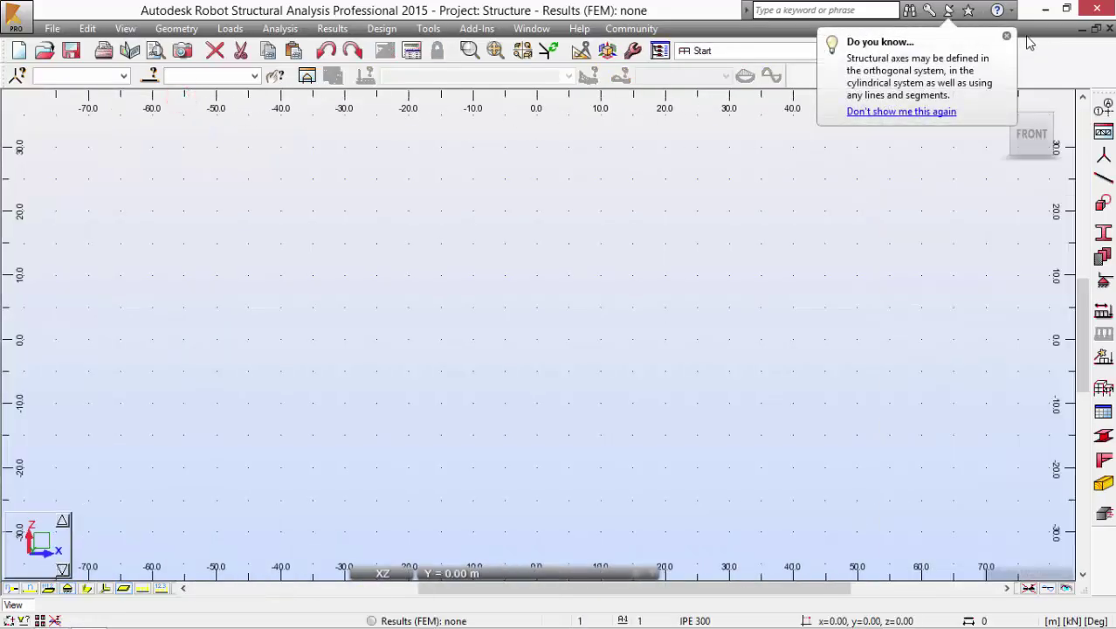
- Define X axes 1 and 2 spaced 8 m apart
click(1007, 39)
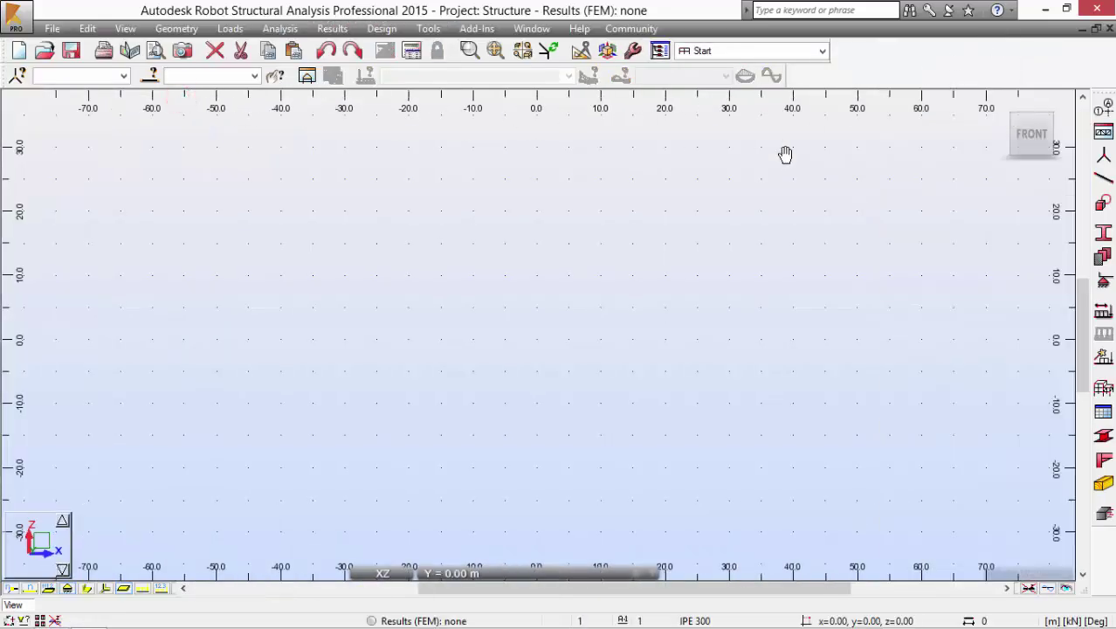
click(1102, 132)
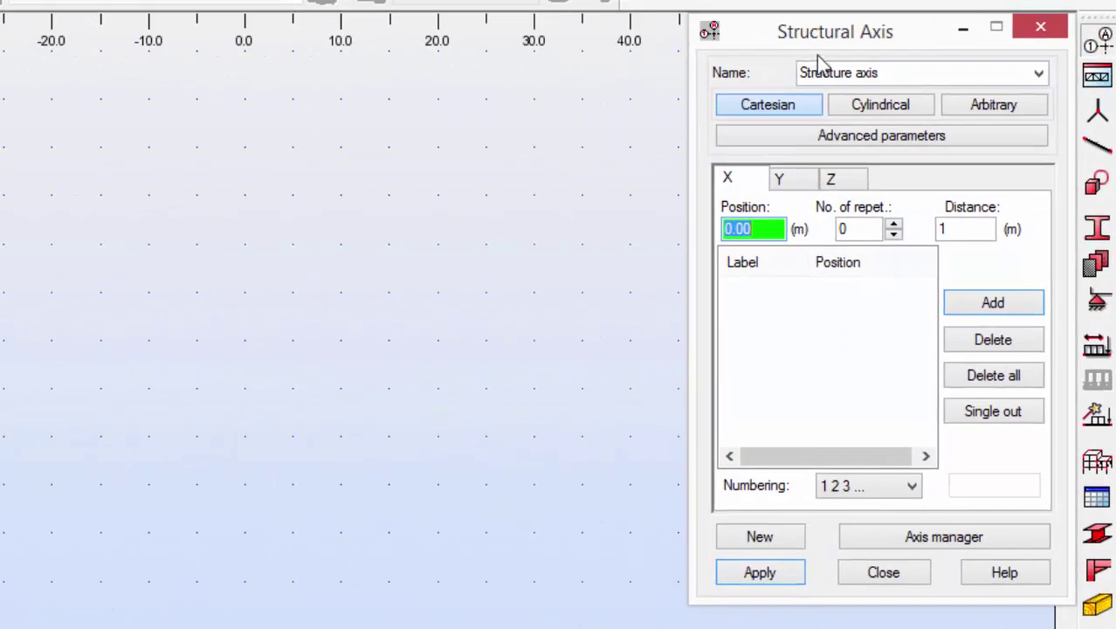
click(855, 228)
text(1)
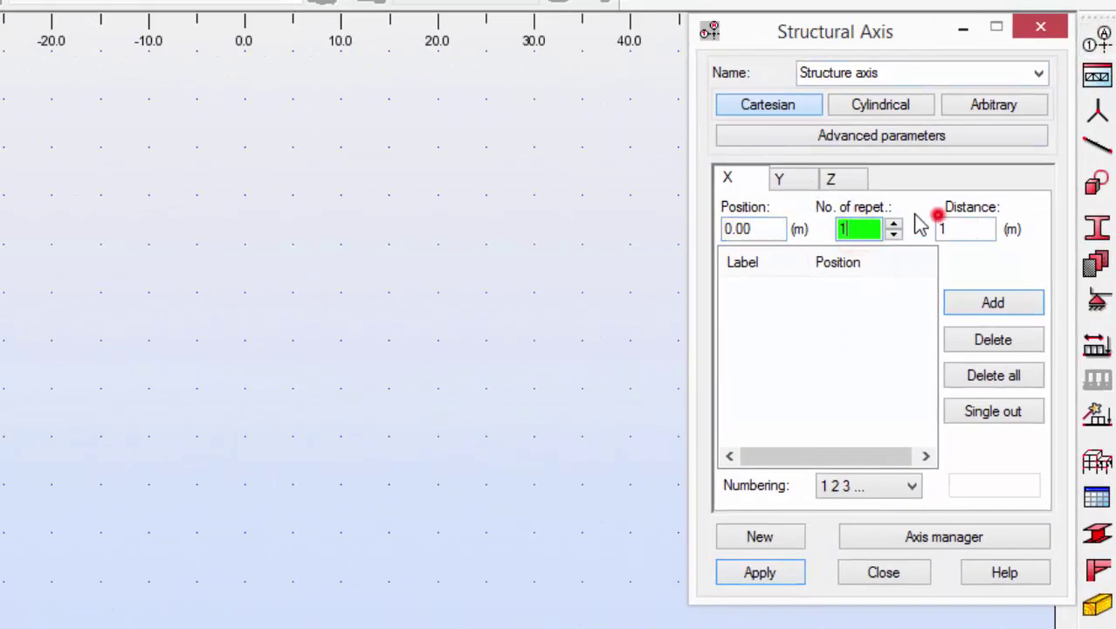
click(942, 228)
text(8)
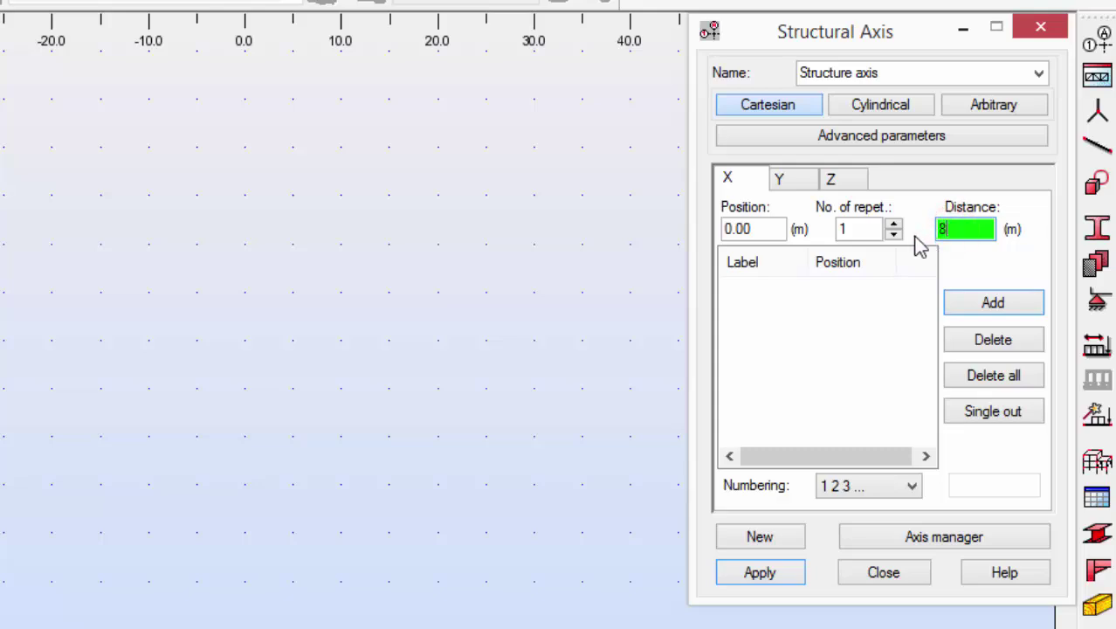
click(966, 310)
- Add lettered Y axes A and B spaced 8 m apart
click(793, 189)
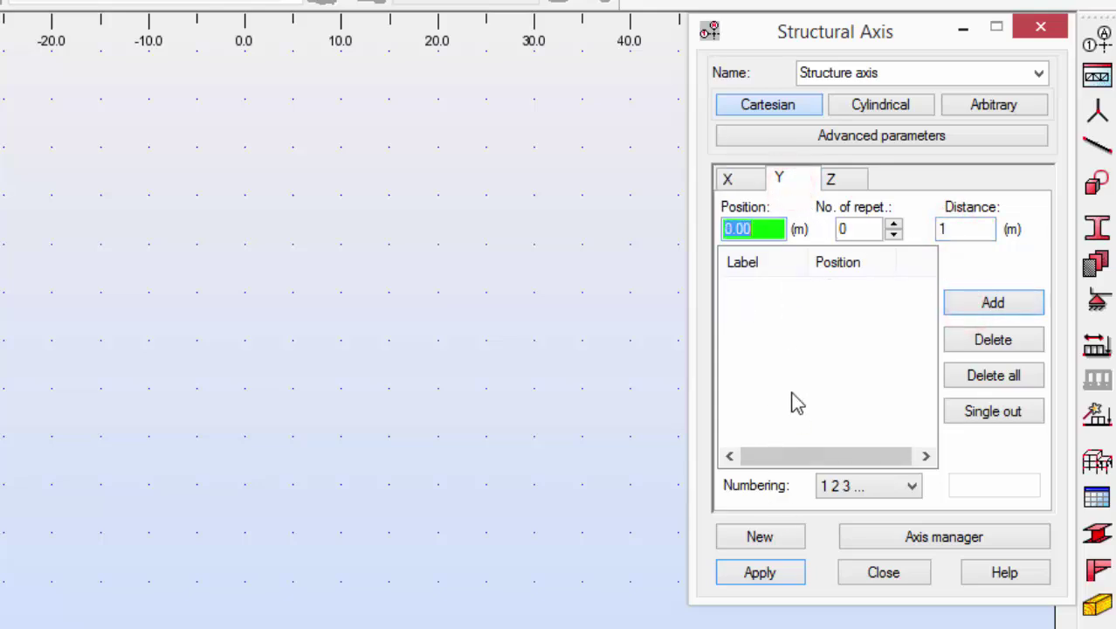
click(839, 496)
click(840, 519)
click(851, 225)
text(1)
click(949, 227)
text(8)
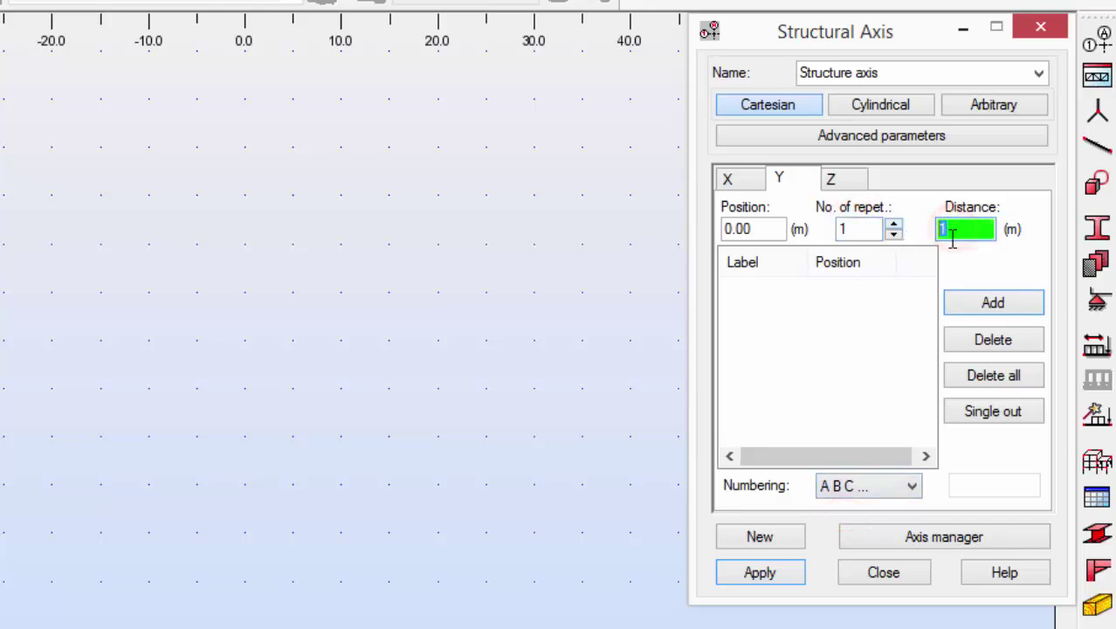
click(973, 303)
- Add Z levels named by elevation, with a level 3.5 m up, and apply the axes
click(836, 177)
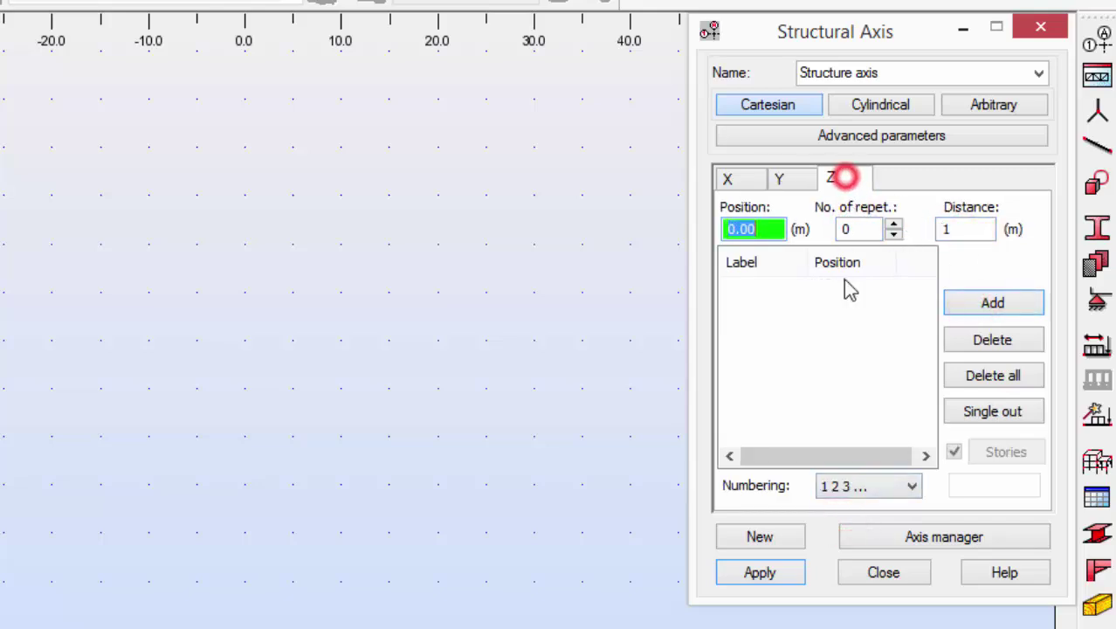
click(837, 486)
click(836, 541)
click(851, 228)
text(1)
click(966, 226)
double_click(941, 228)
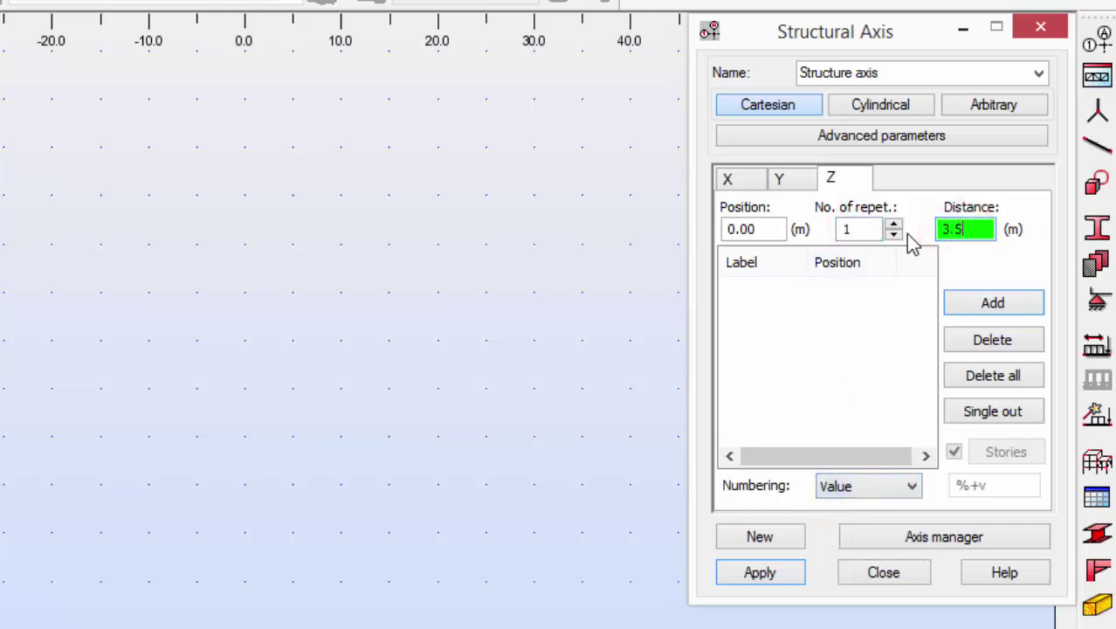
text(3.5)
click(989, 306)
click(784, 576)
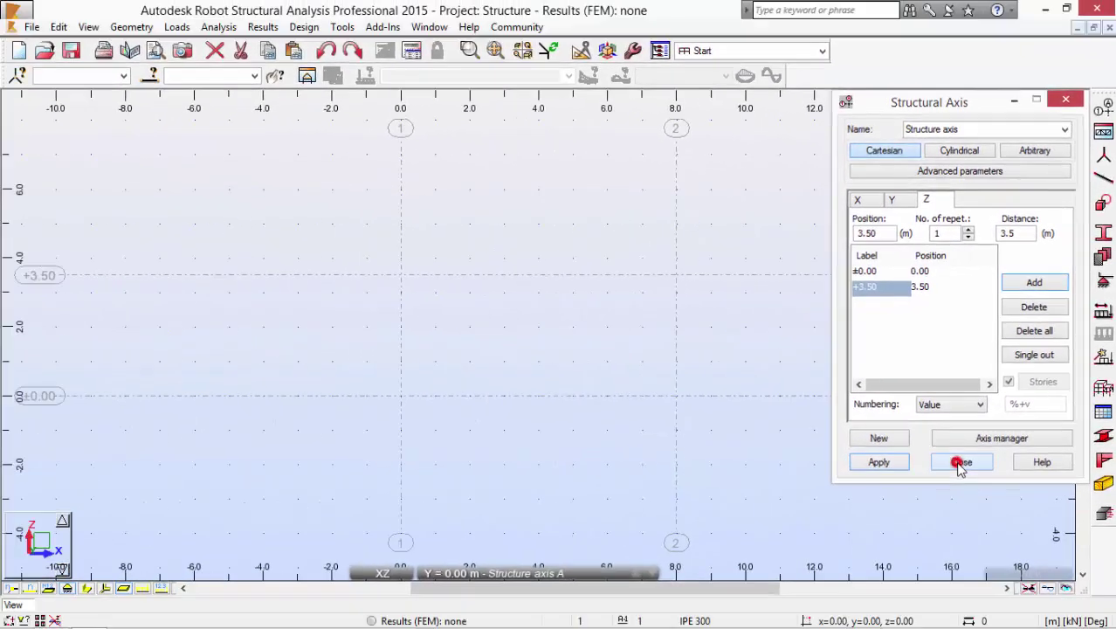
click(941, 489)
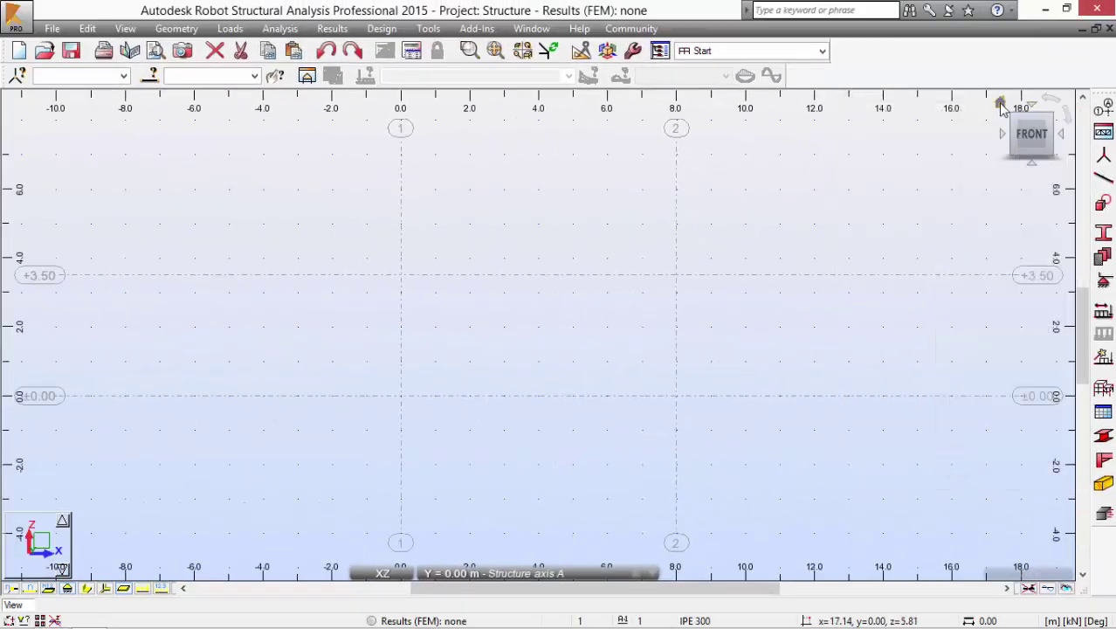
- Turn the view to a 3D isometric angle and return to selection mode
click(1000, 104)
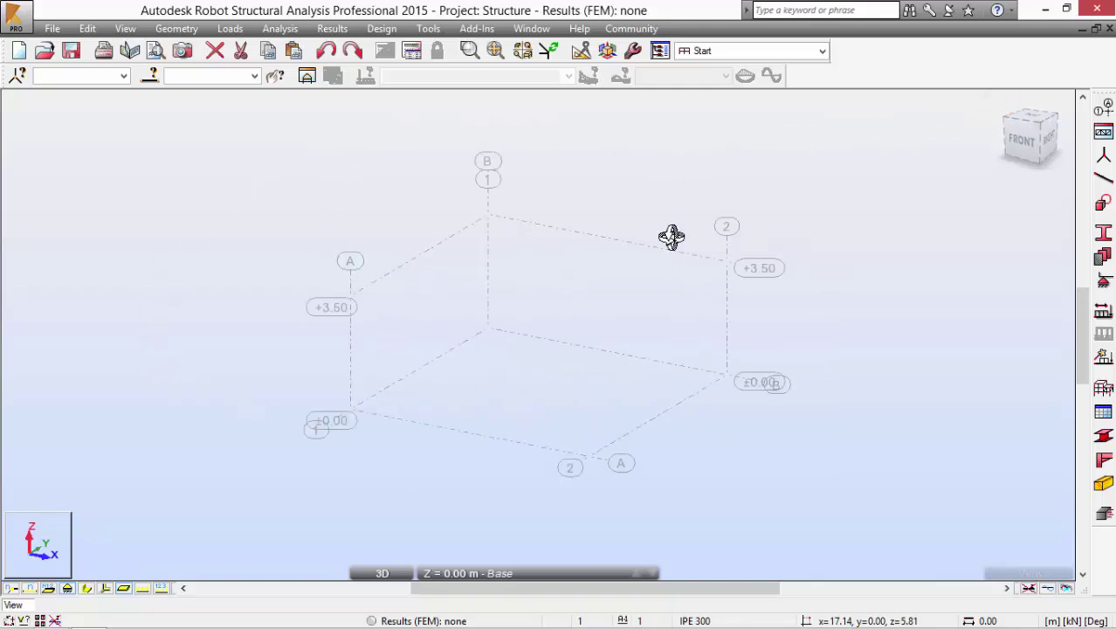
right_click(639, 156)
click(640, 181)
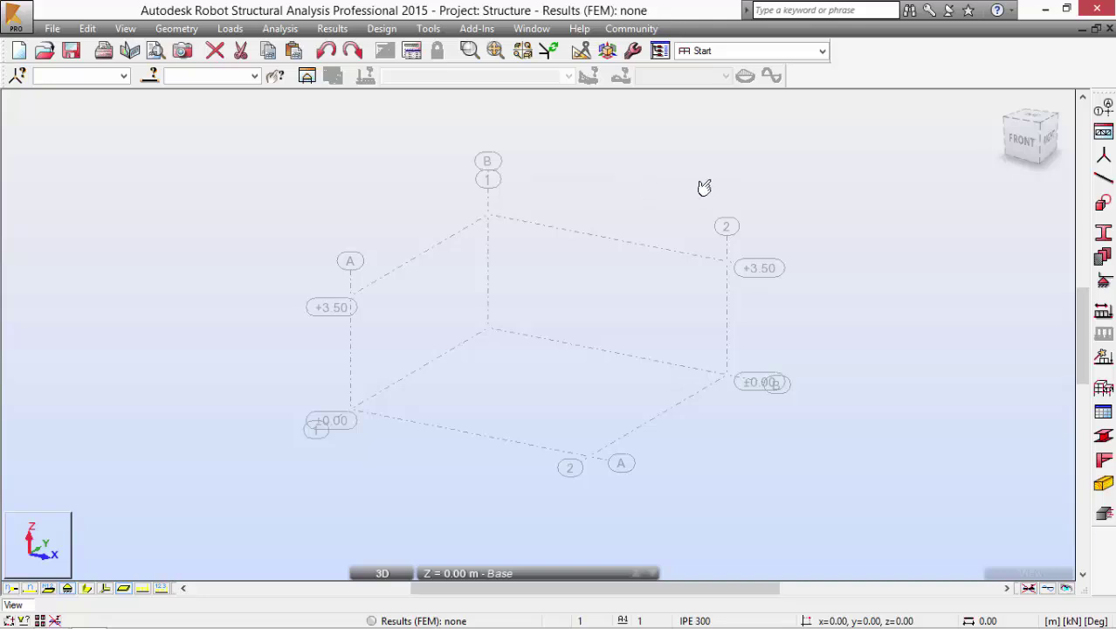
- Start defining bars with the bar type set to Column
click(1104, 179)
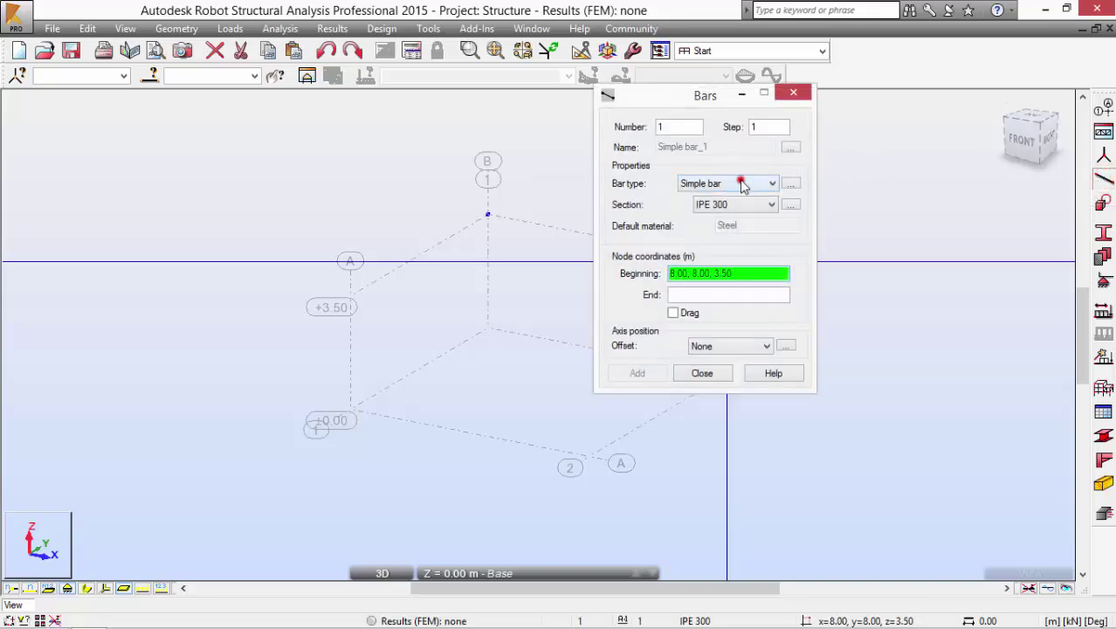
click(742, 183)
click(723, 243)
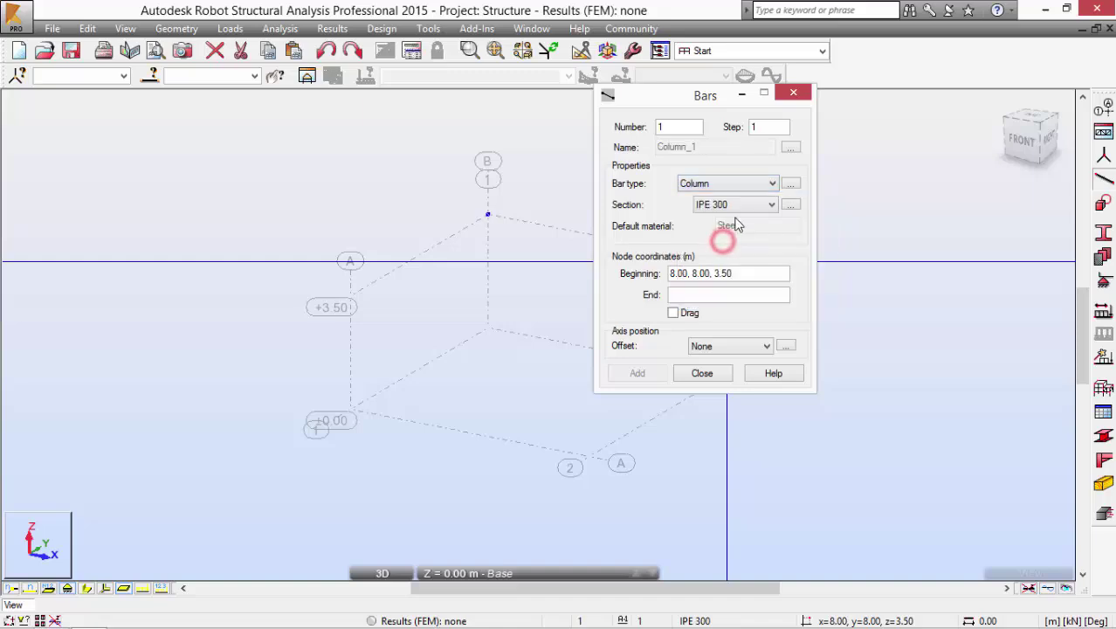
- Add the HEB 260 I-section from the HEB family to the model's sections
click(791, 204)
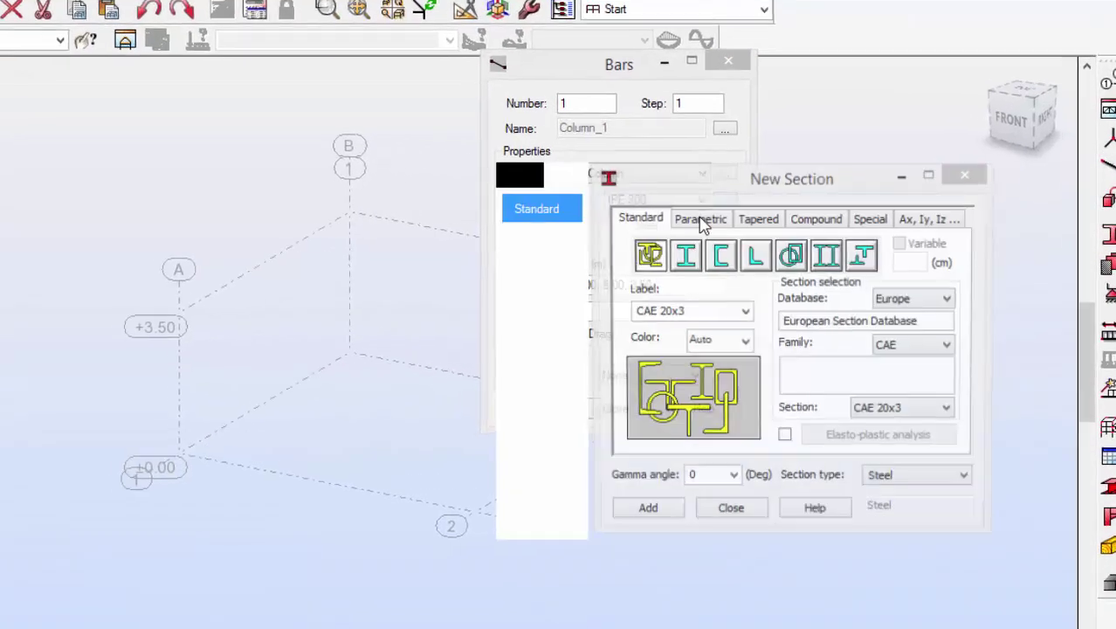
click(756, 249)
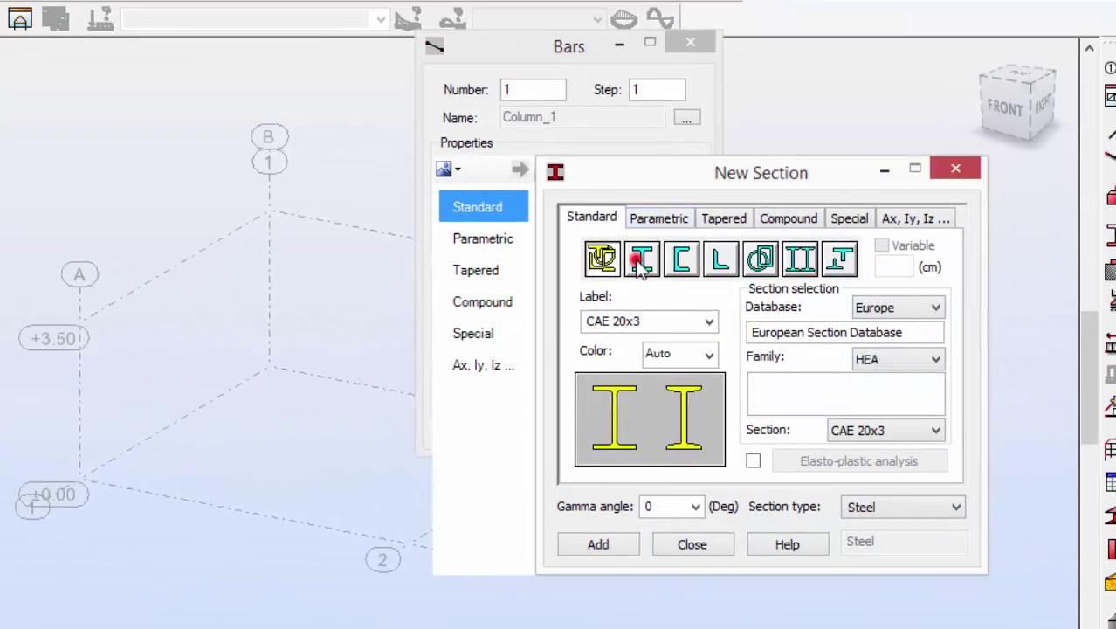
click(884, 362)
click(877, 418)
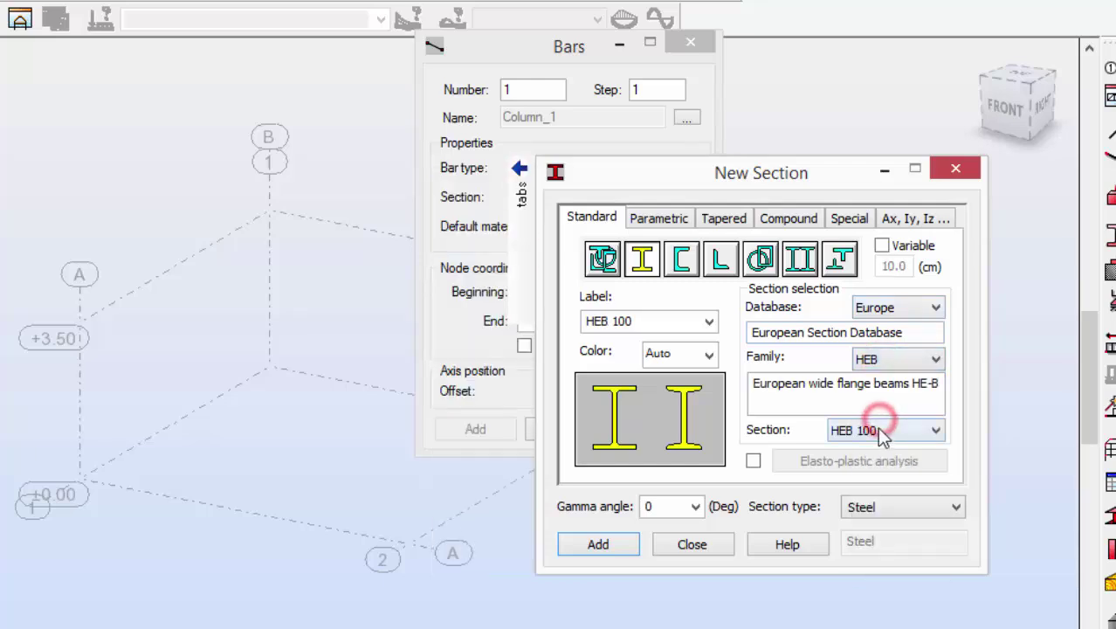
click(877, 428)
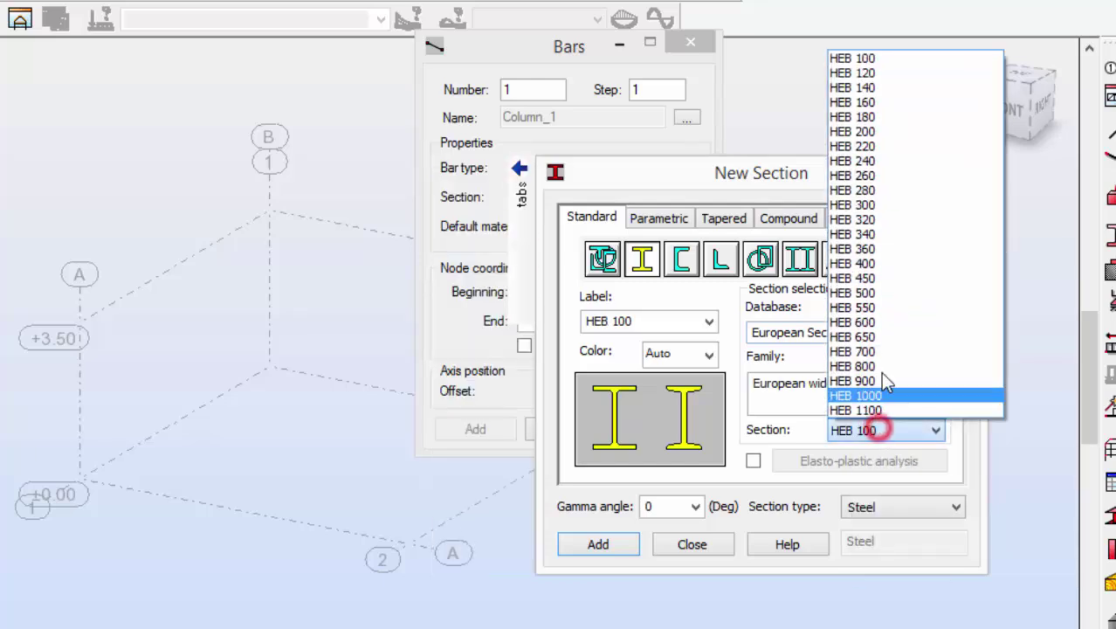
click(881, 175)
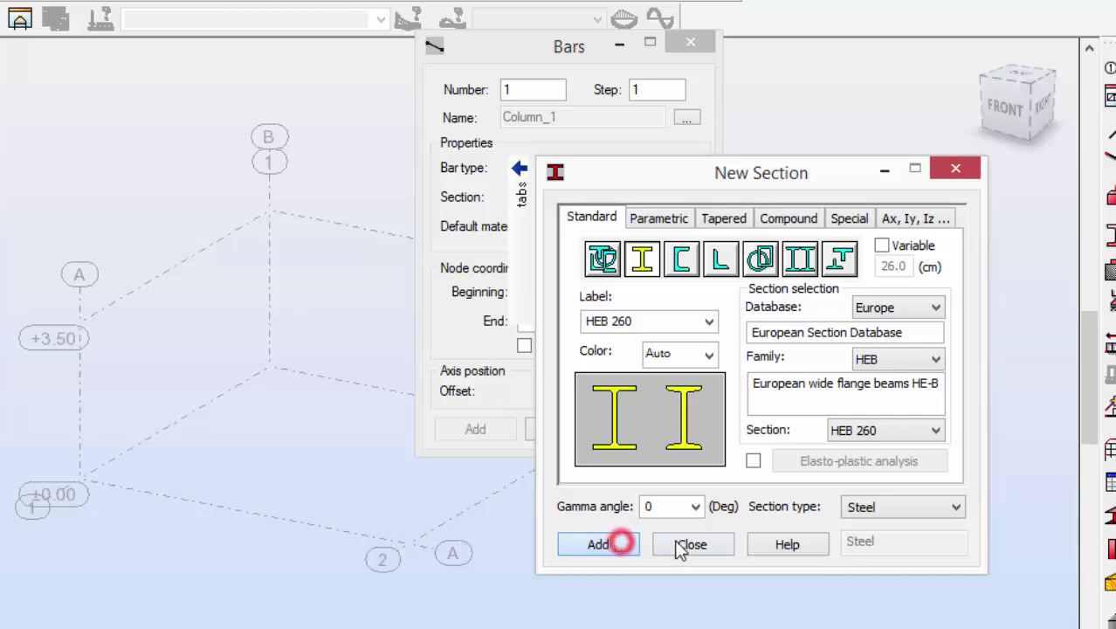
click(681, 545)
click(602, 290)
drag(568, 48, 917, 181)
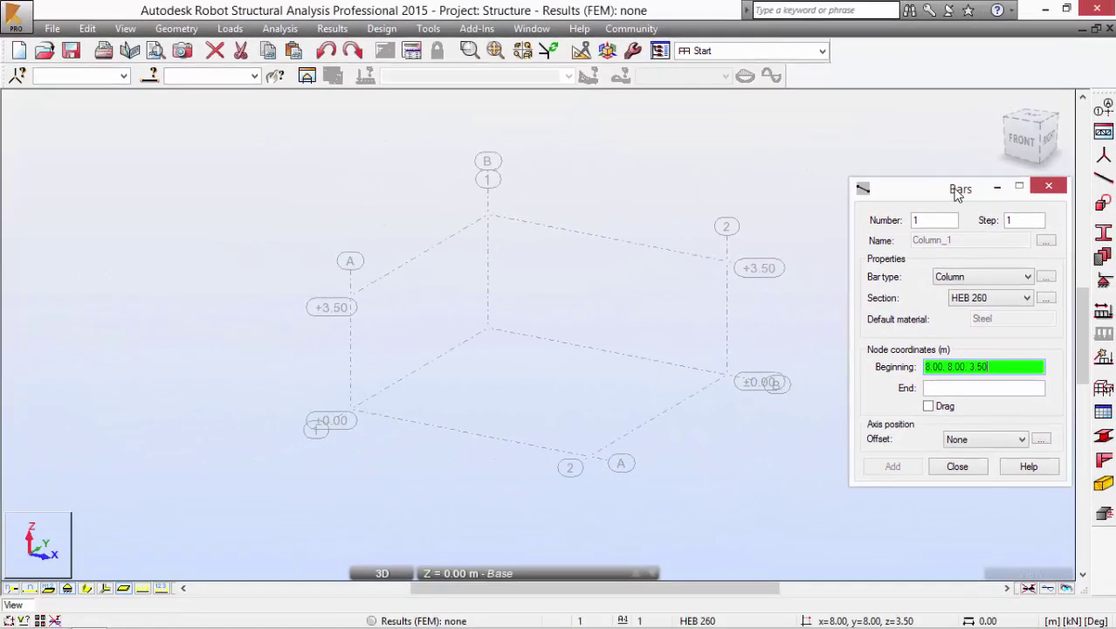
- Draw four HEB 260 columns from the corner base nodes up to the +3.50 level
click(349, 407)
click(361, 306)
click(503, 337)
click(489, 220)
click(725, 372)
click(726, 261)
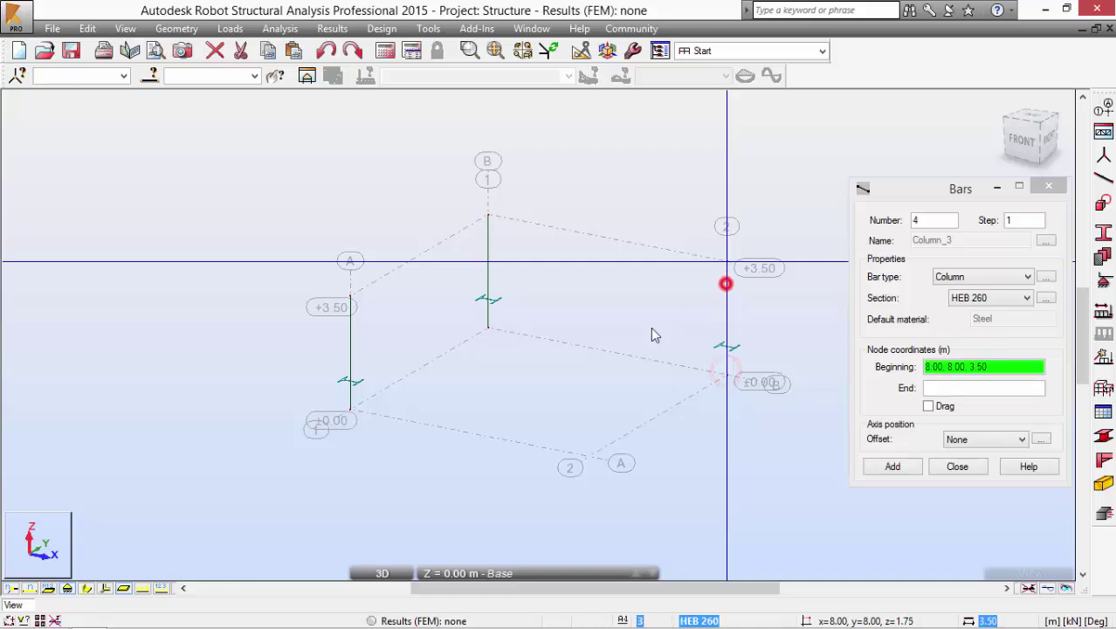
click(589, 455)
click(589, 341)
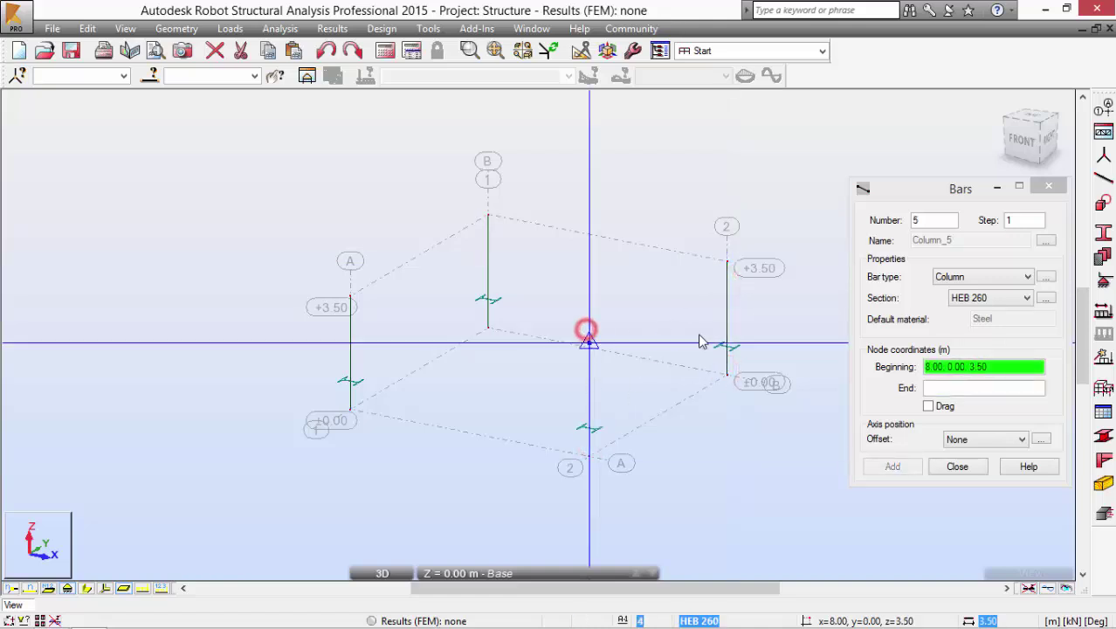
- Draw a closed loop of IPE 300 beams across the column tops, starting at 8, 0, 3.5
click(948, 276)
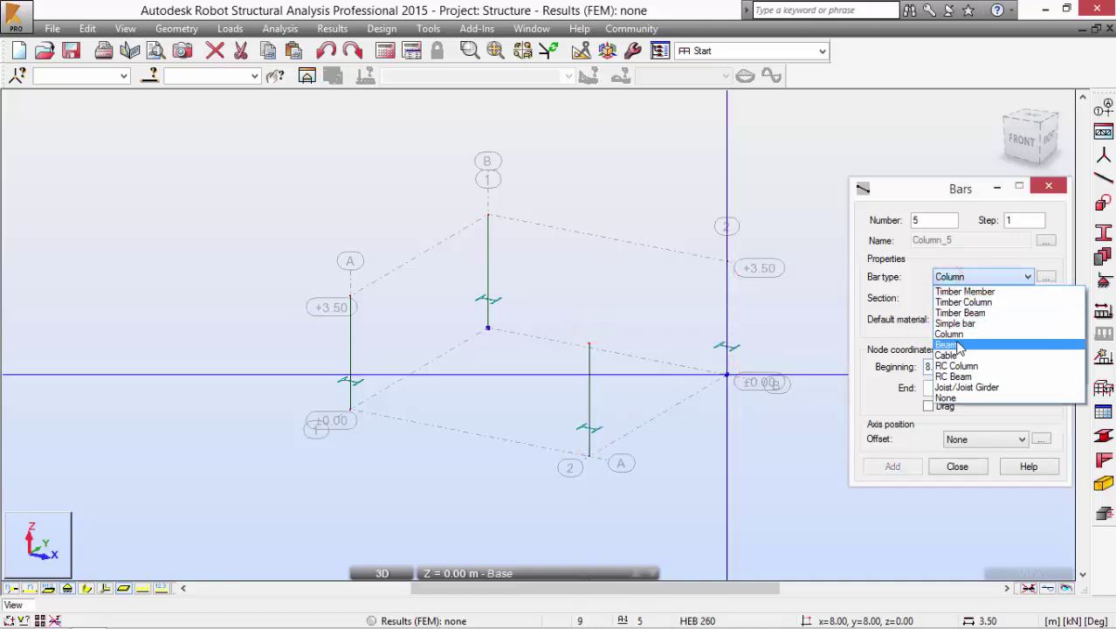
click(957, 346)
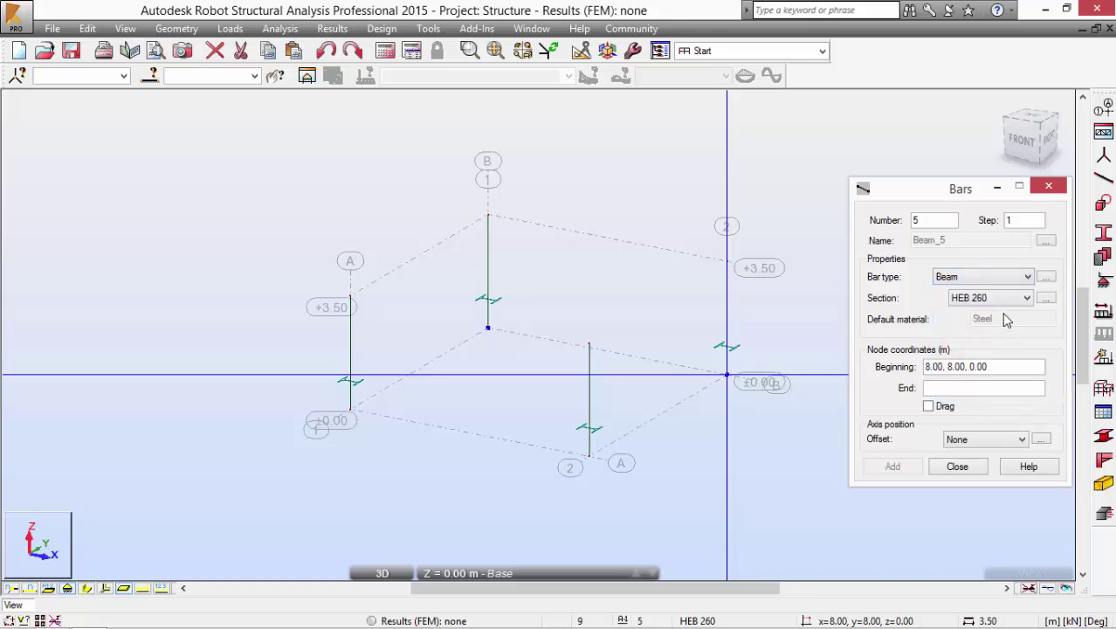
click(1028, 299)
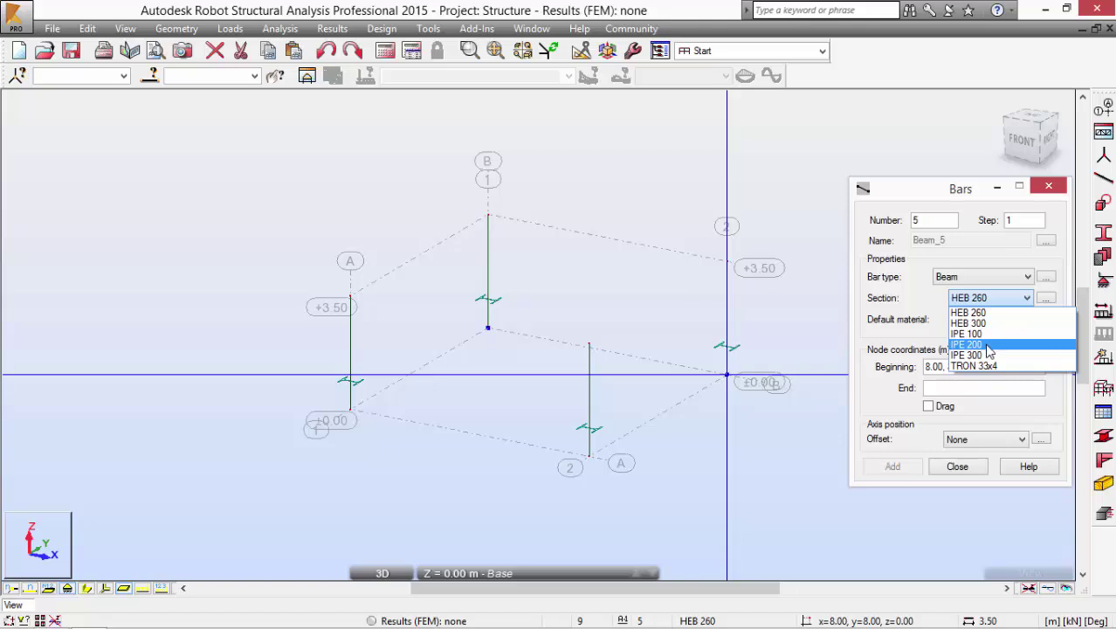
click(985, 355)
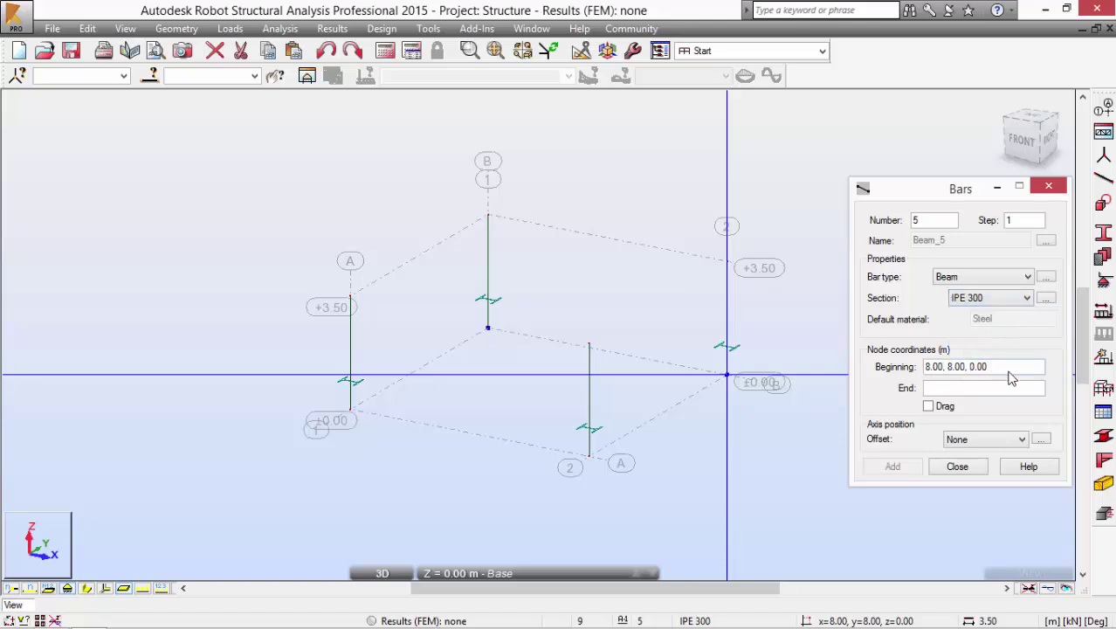
click(1008, 374)
text(8,0,3.5)
key(Return)
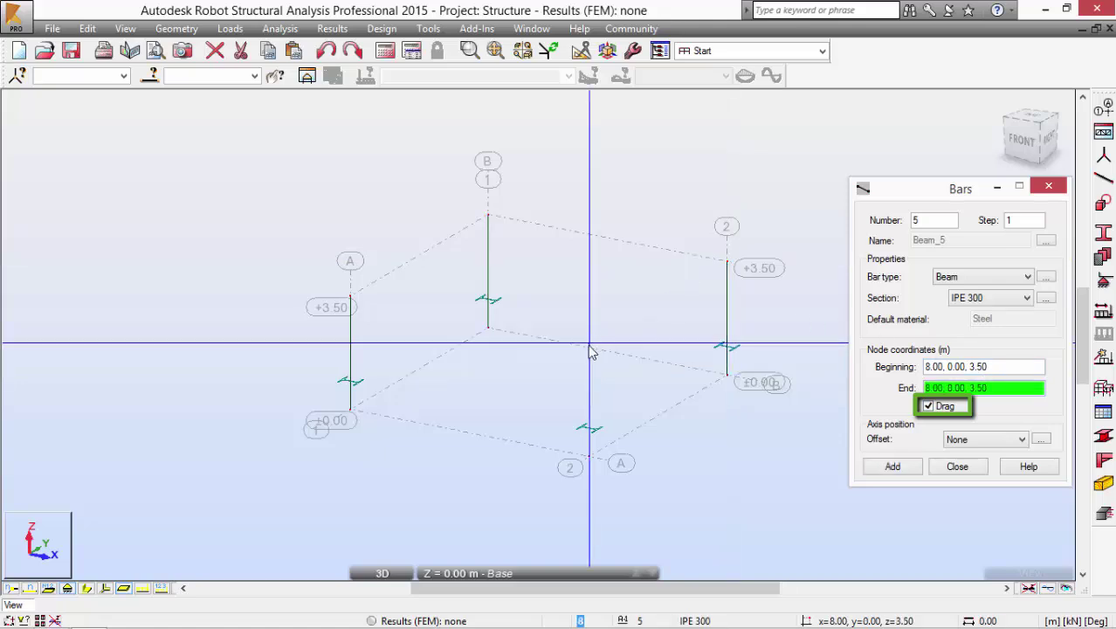
click(358, 281)
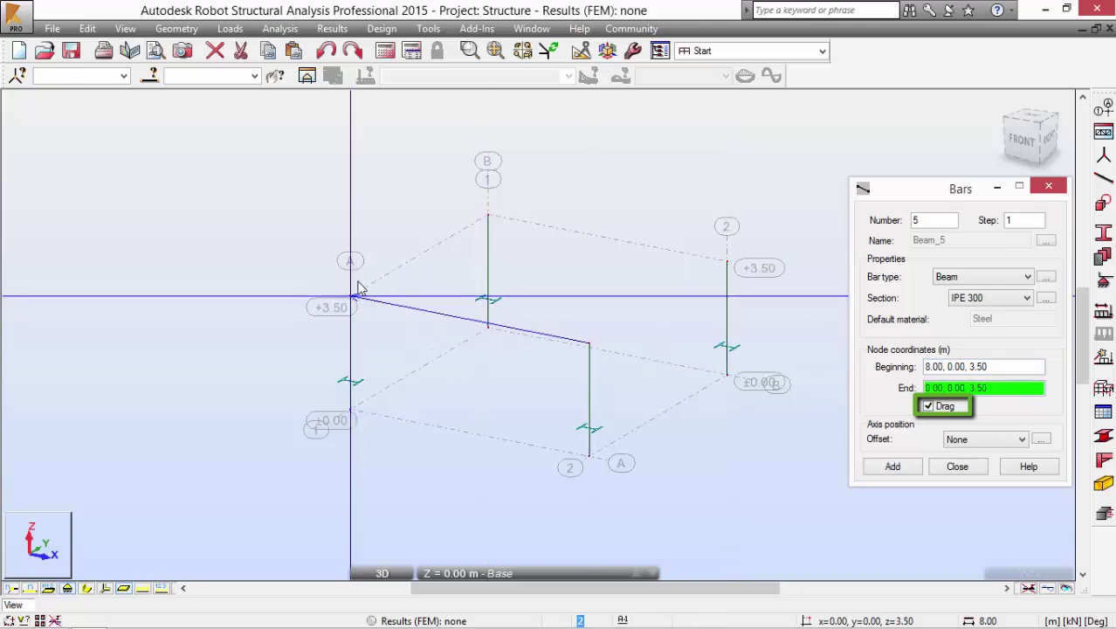
click(487, 215)
click(726, 261)
click(588, 340)
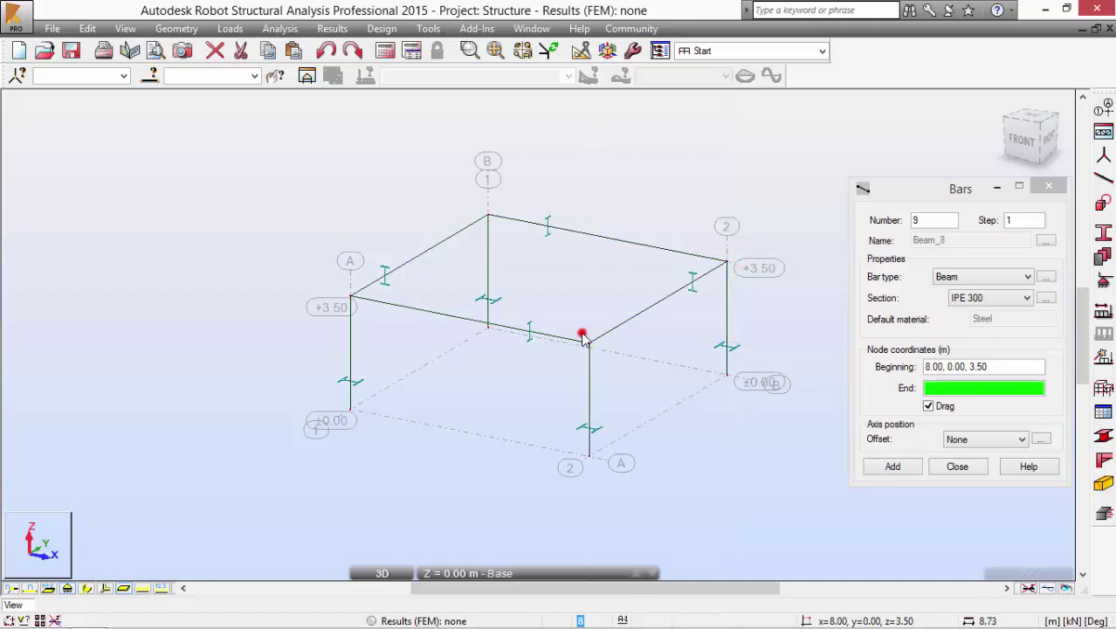
click(955, 467)
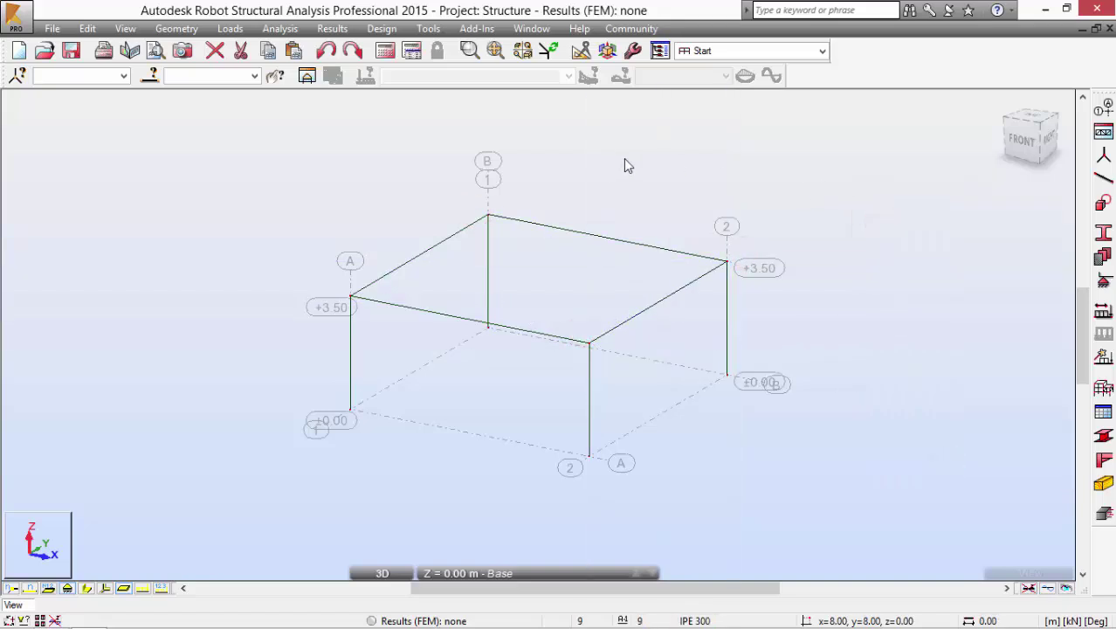
- Display the bars with their section shapes and hide the structural axes
middle_drag(609, 169, 626, 172)
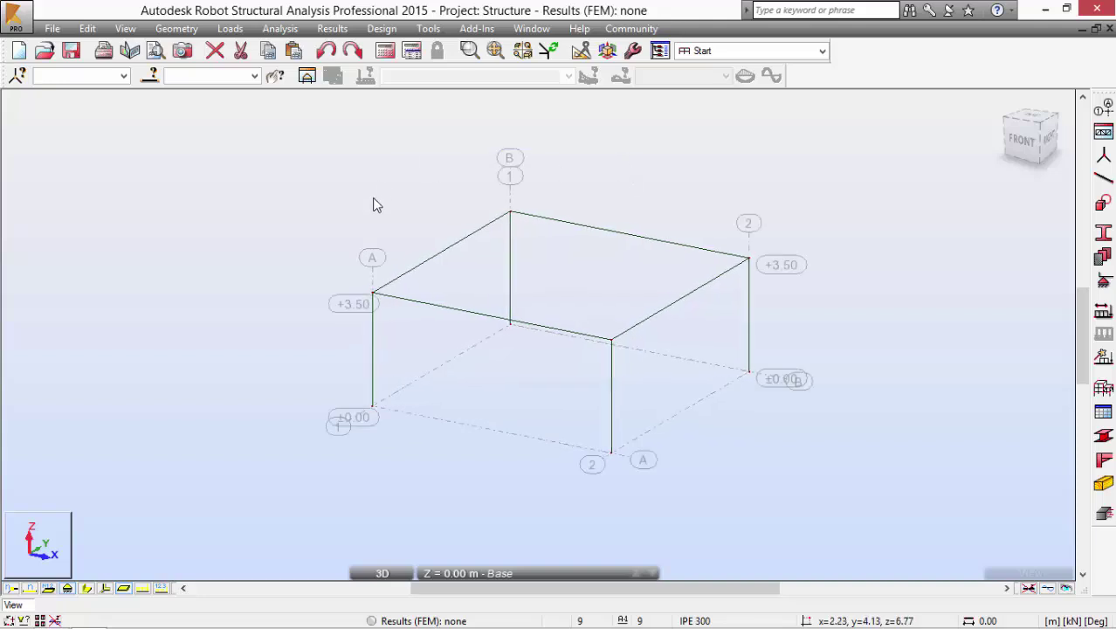
mouse_move(373, 201)
shift+middle_down()
mouse_move(476, 199)
mouse_move(386, 203)
shift+middle_up()
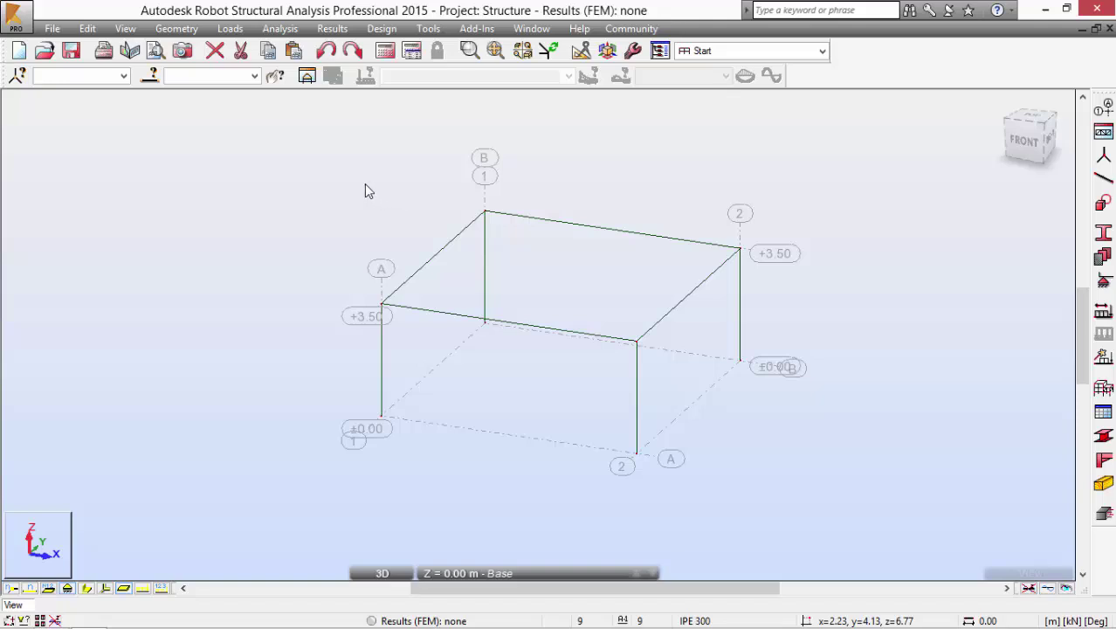
right_click(109, 215)
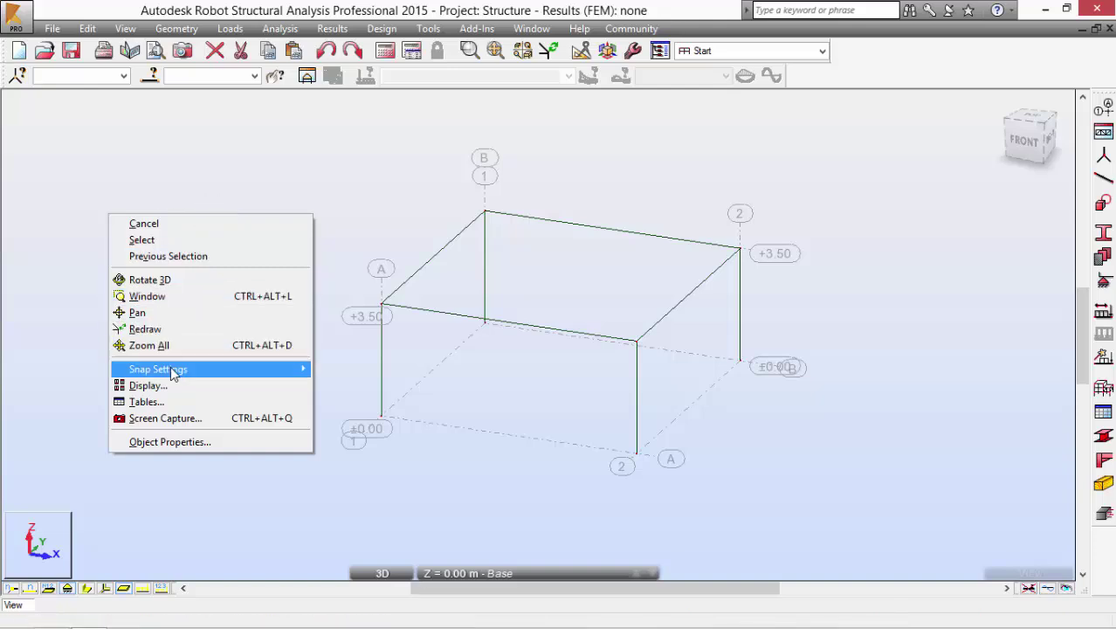
click(148, 386)
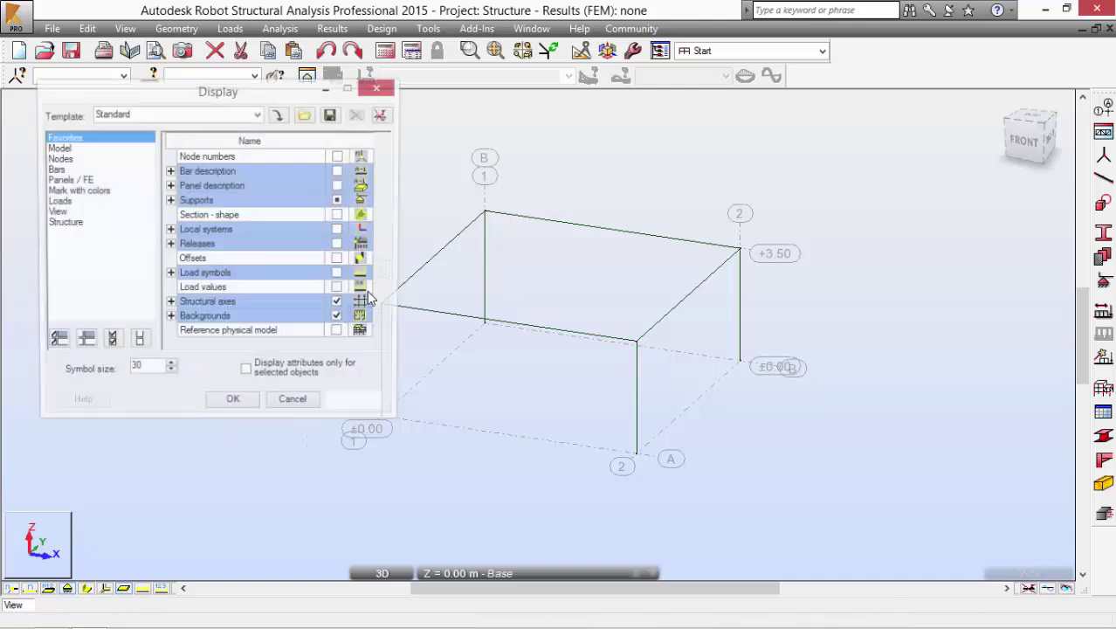
click(56, 170)
click(339, 187)
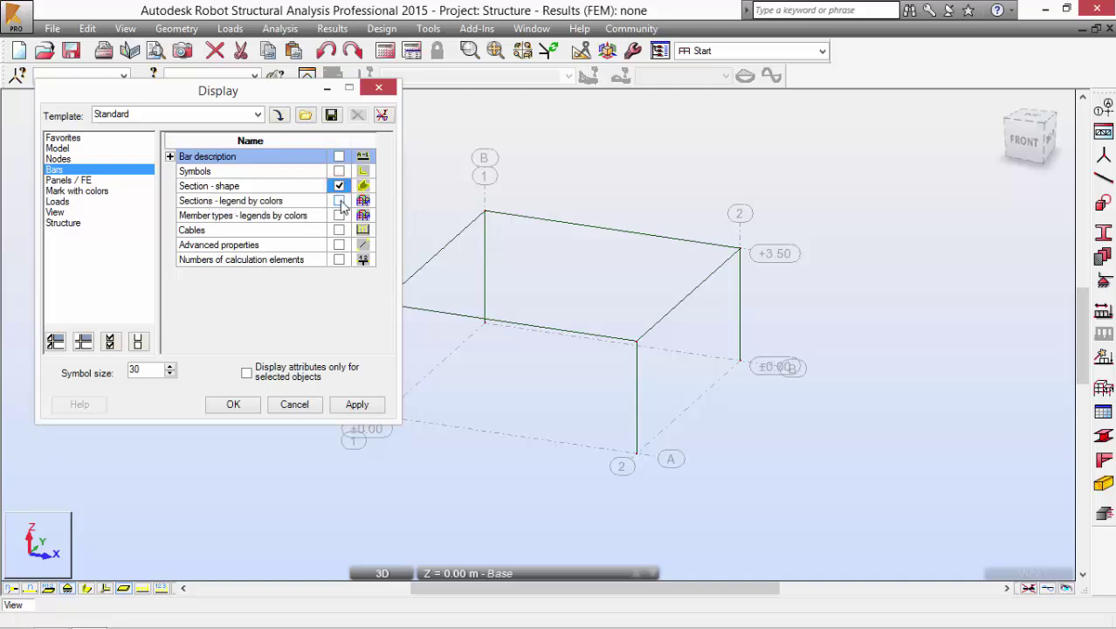
click(76, 221)
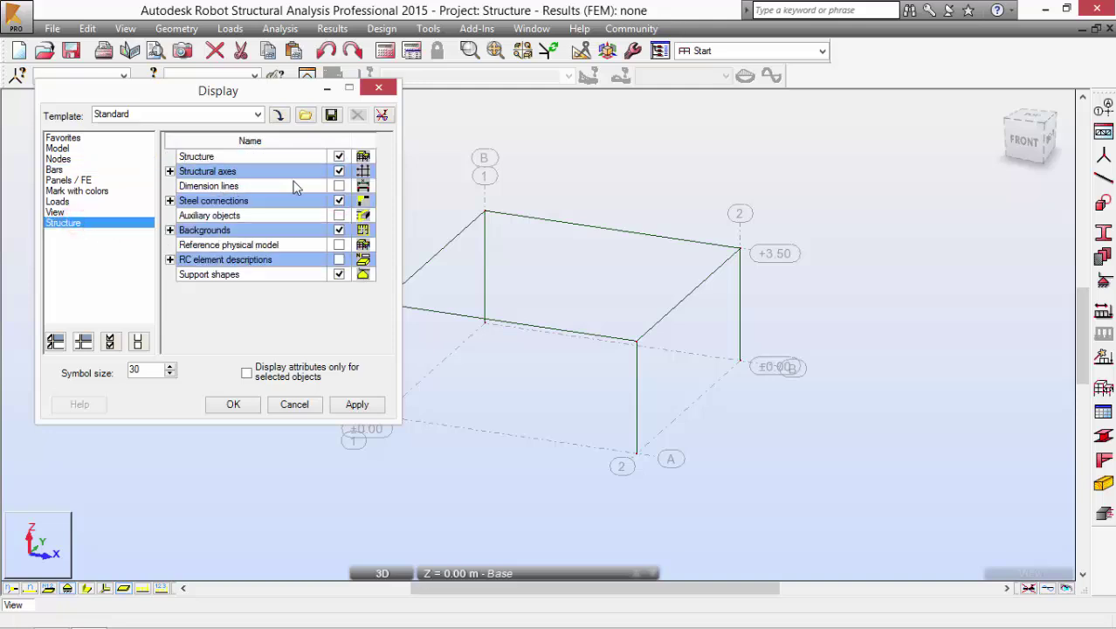
click(357, 404)
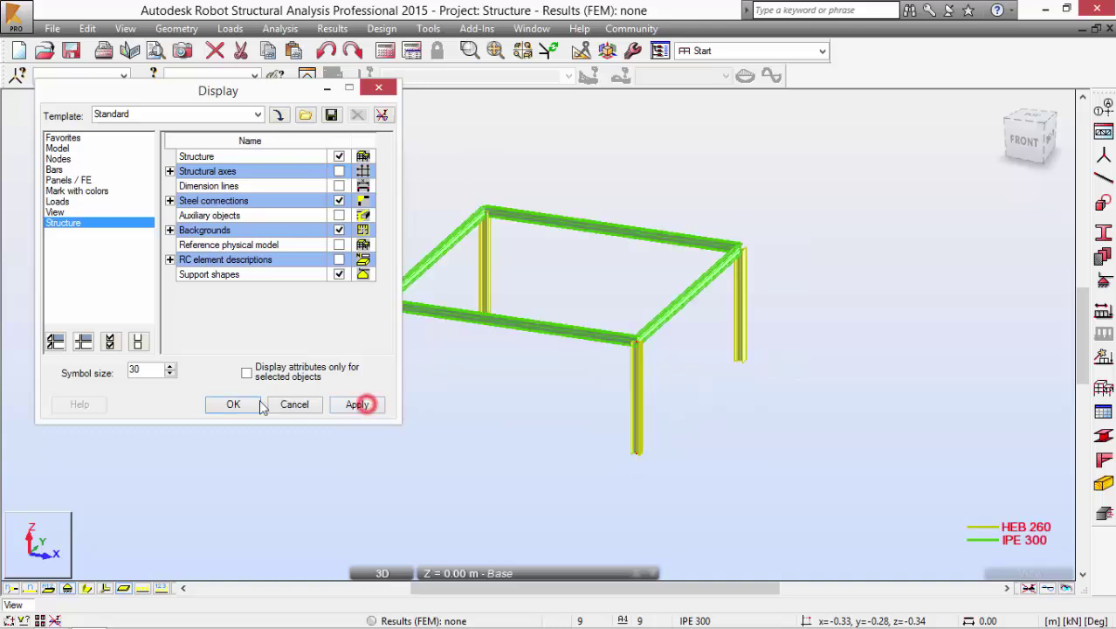
click(250, 403)
shift+middle_drag(193, 339, 166, 345)
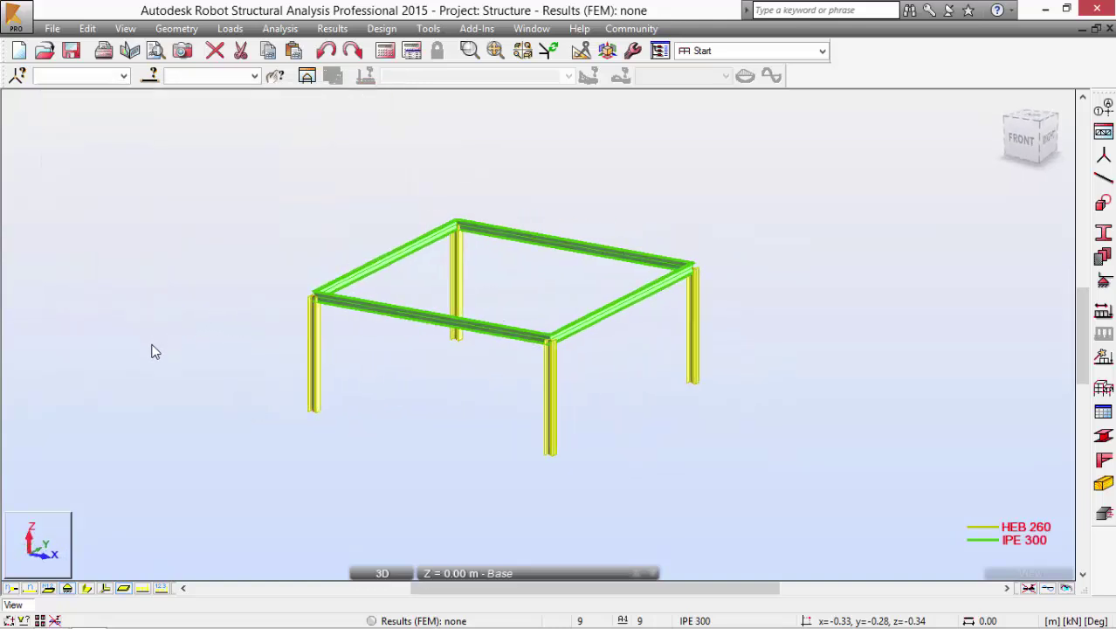
click(50, 550)
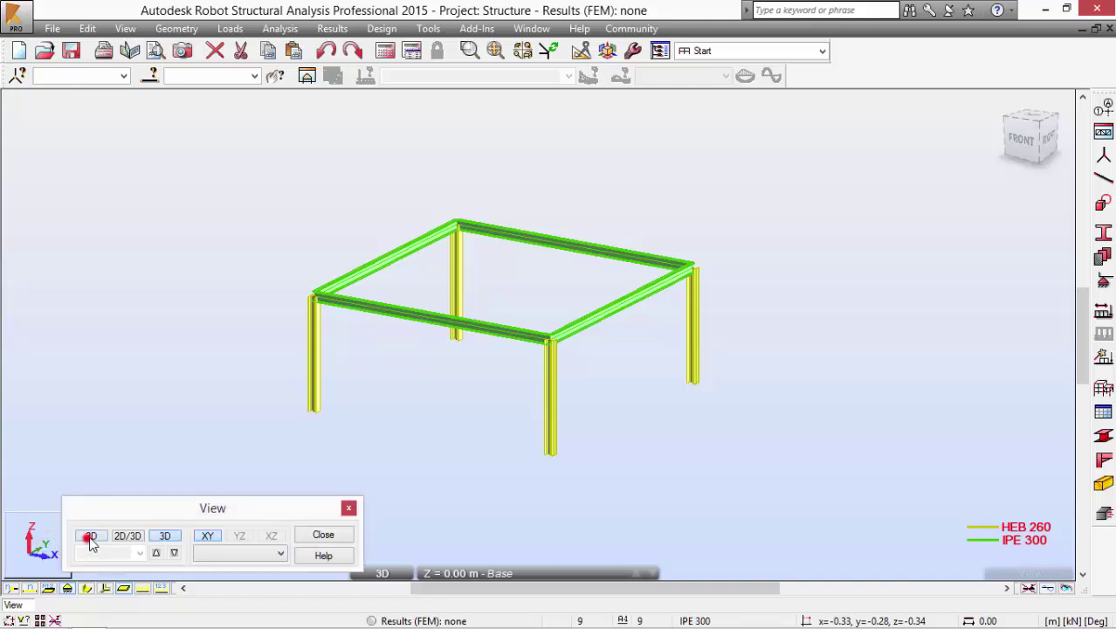
- Show the 2D XY plan at level 3.50 and open the Claddings definition
click(90, 536)
click(239, 536)
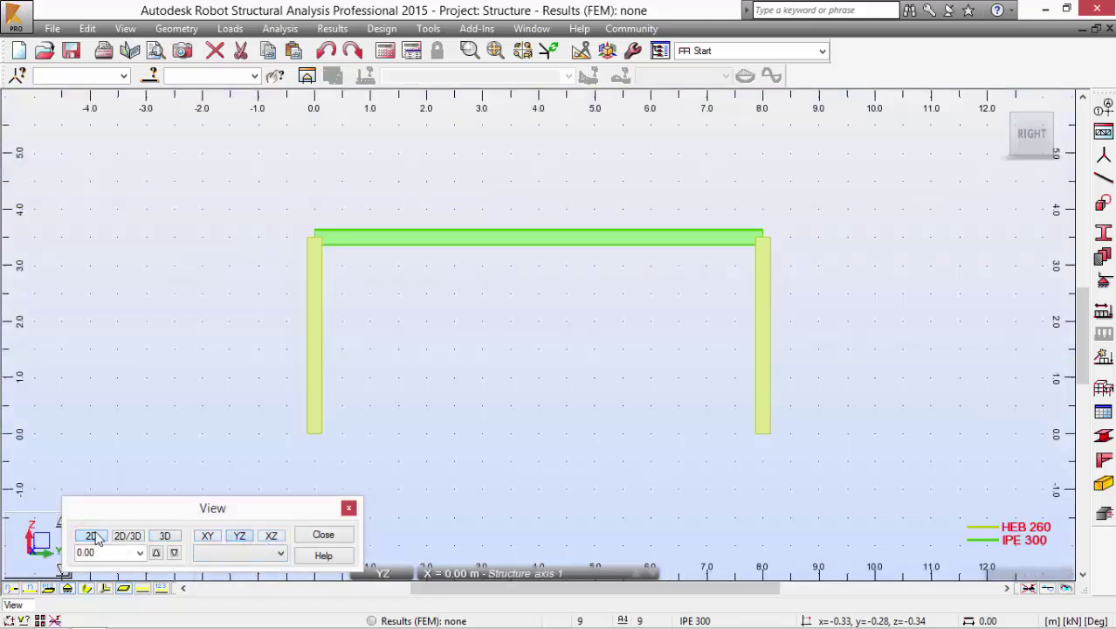
click(207, 535)
click(155, 552)
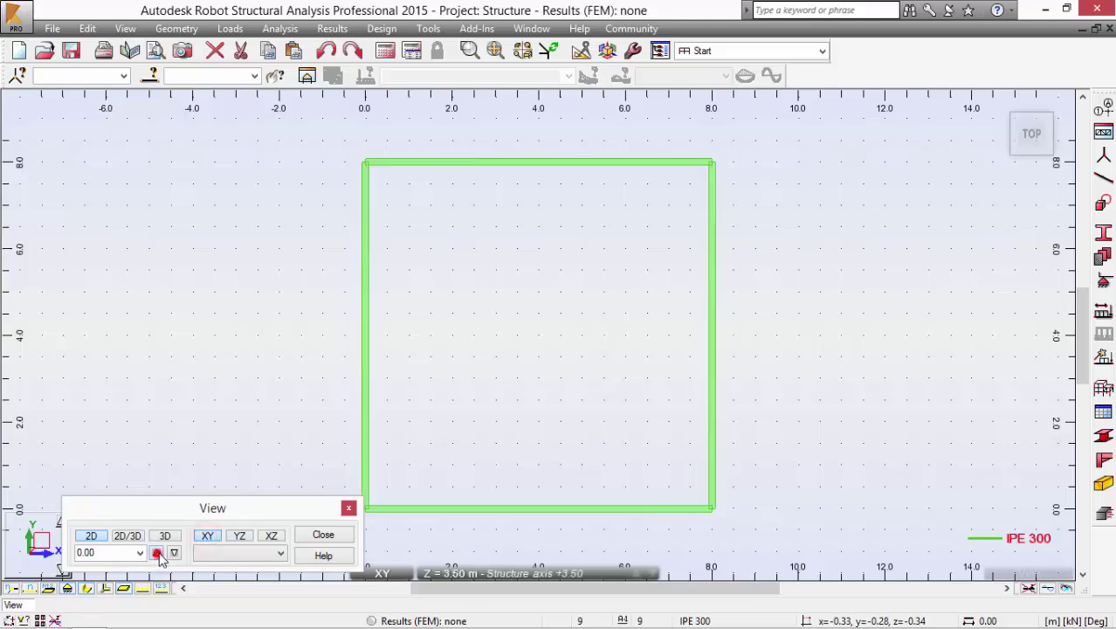
click(177, 28)
click(209, 211)
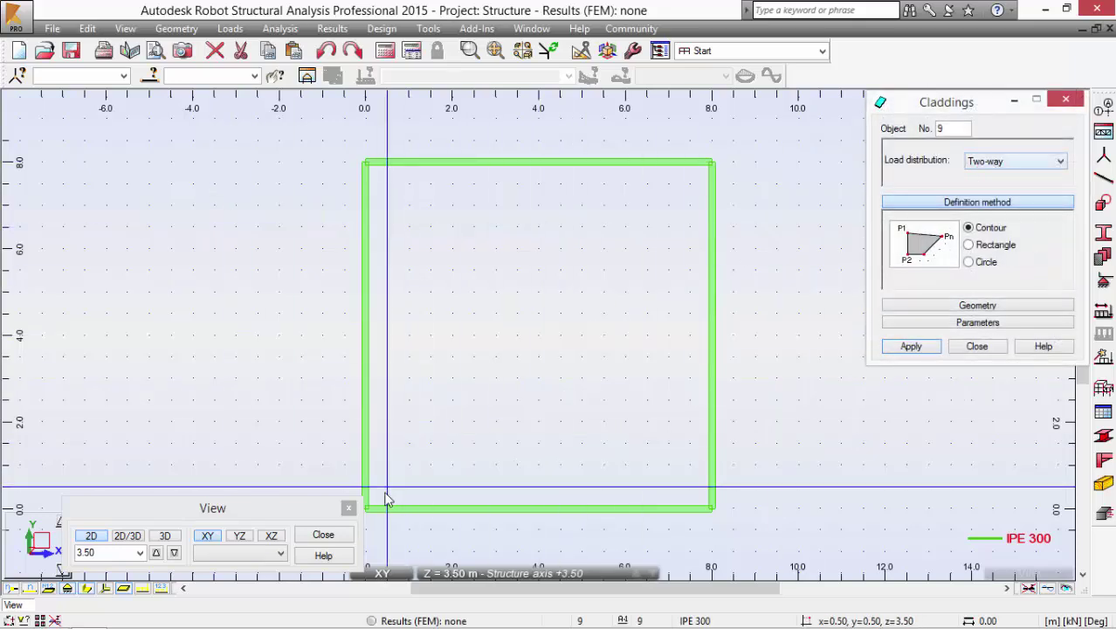
- Trace the cladding contour around the roof corners, closing it at corner (0, 8)
click(367, 165)
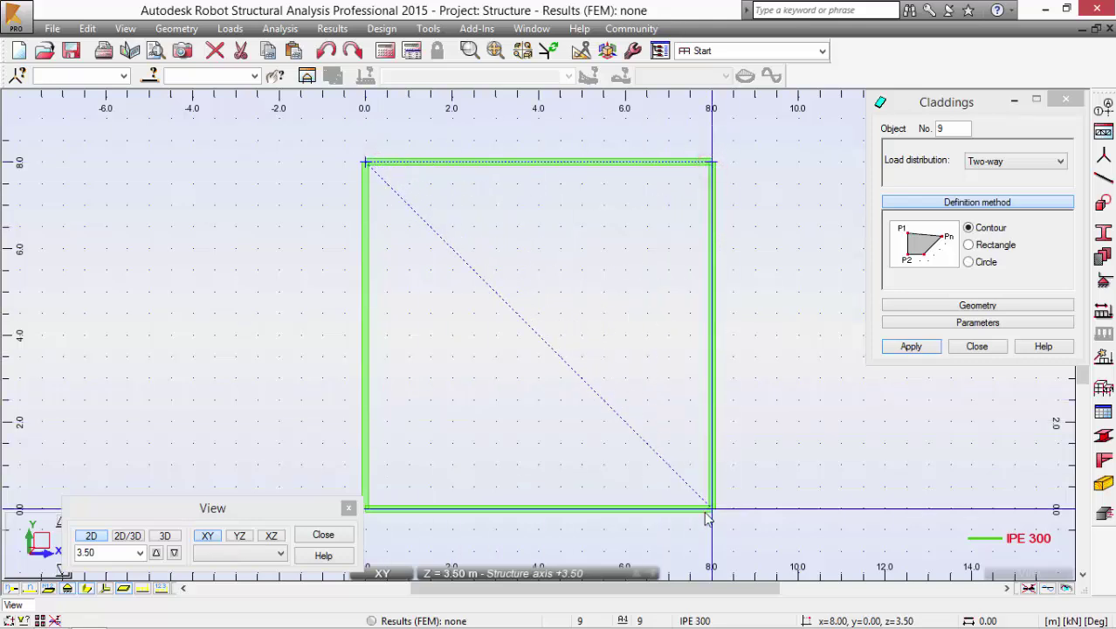
click(371, 510)
click(367, 164)
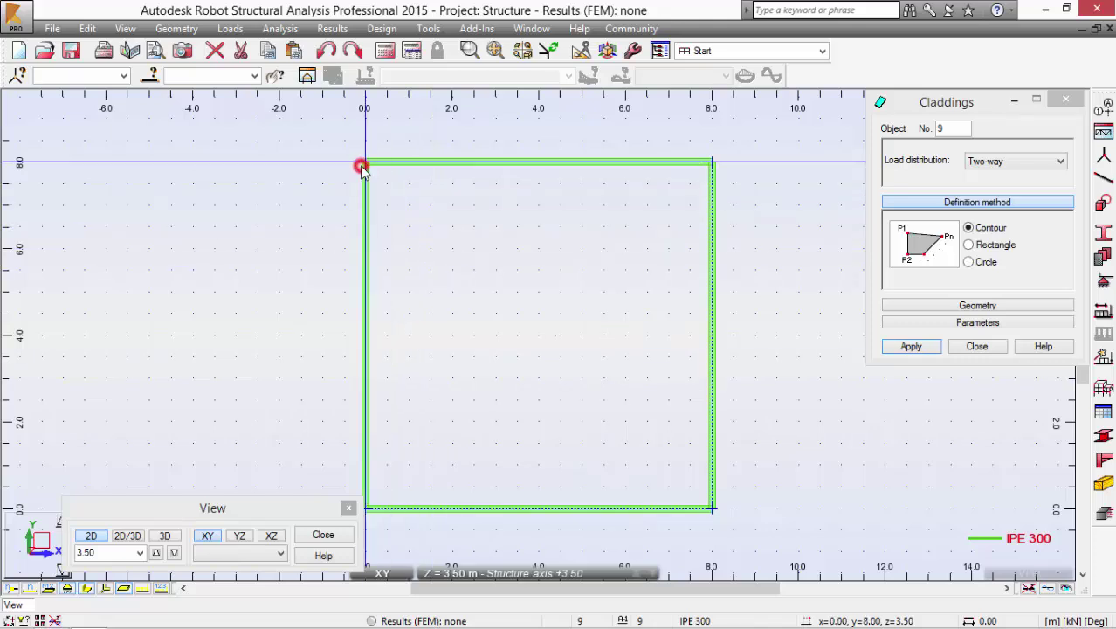
- Create the roof cladding panel and return to the 3D home view in selection mode
click(964, 348)
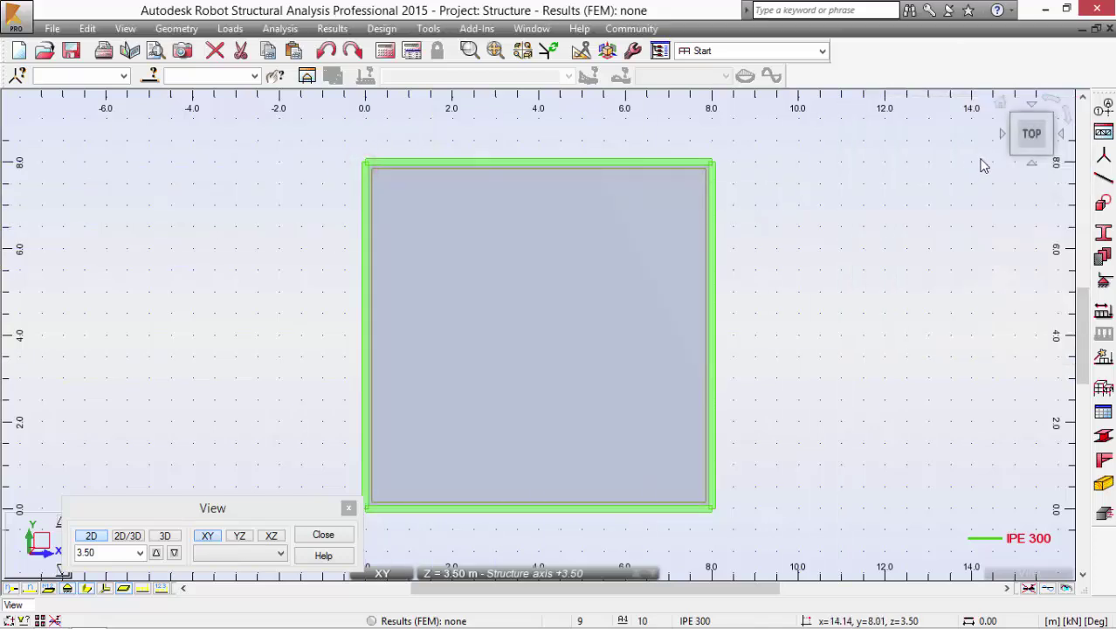
click(1001, 104)
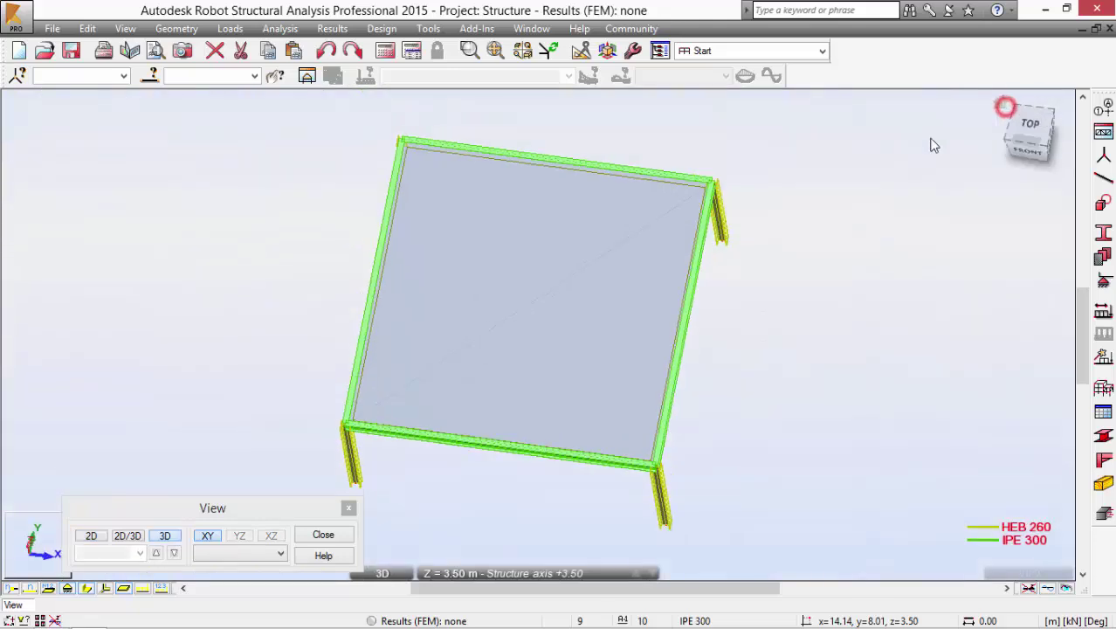
click(348, 507)
right_click(186, 185)
click(189, 209)
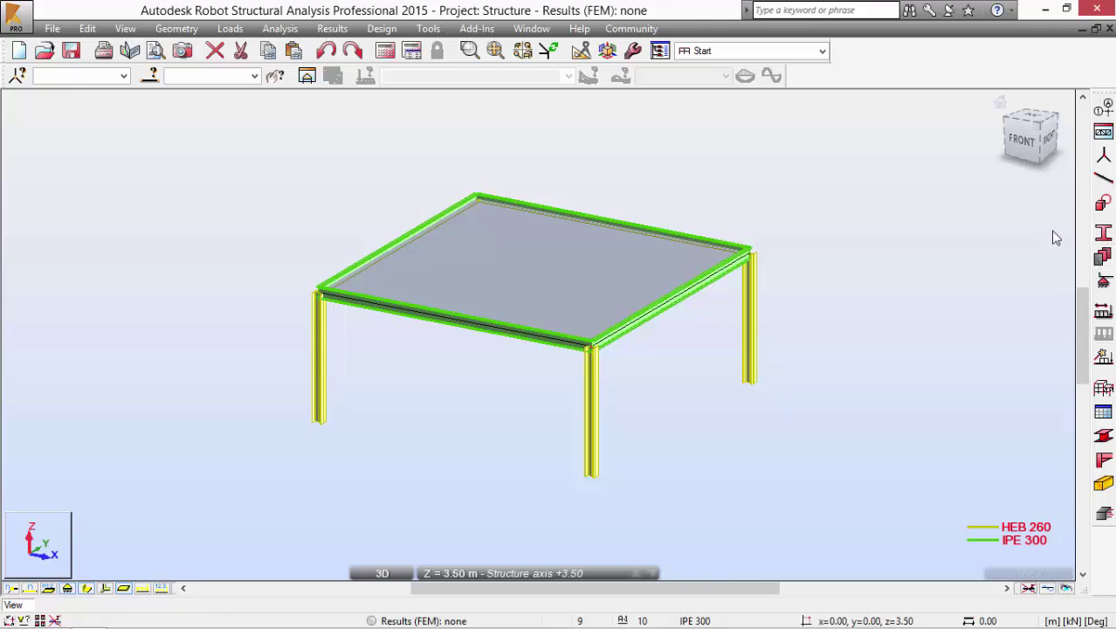
- Assign pinned supports to all four column base nodes
click(1102, 281)
click(1020, 144)
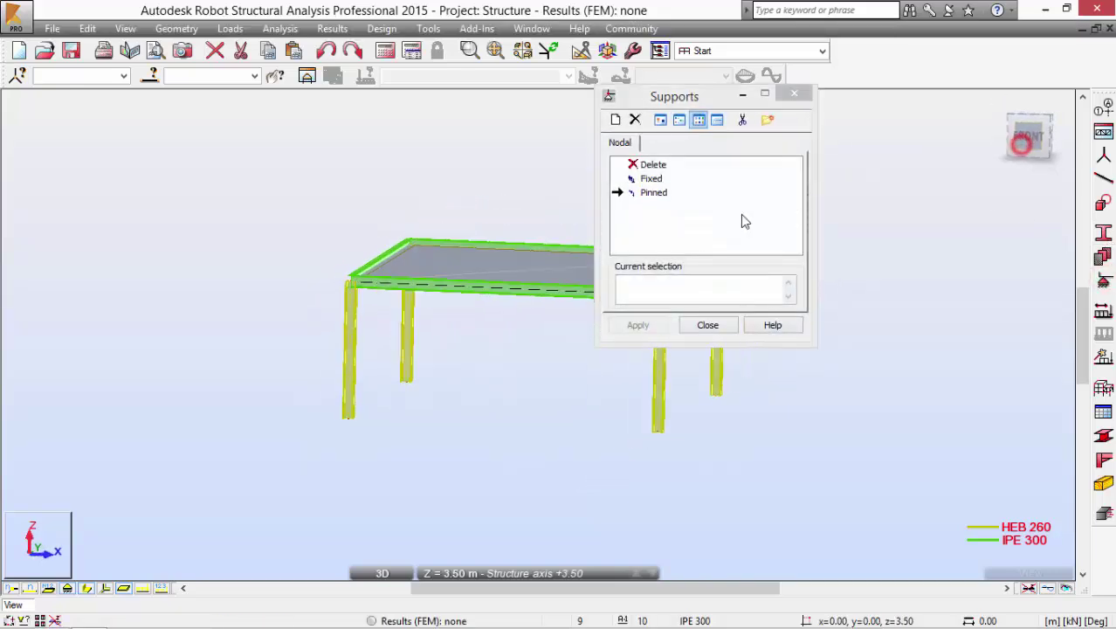
click(654, 192)
click(643, 289)
drag(341, 387, 693, 439)
click(639, 325)
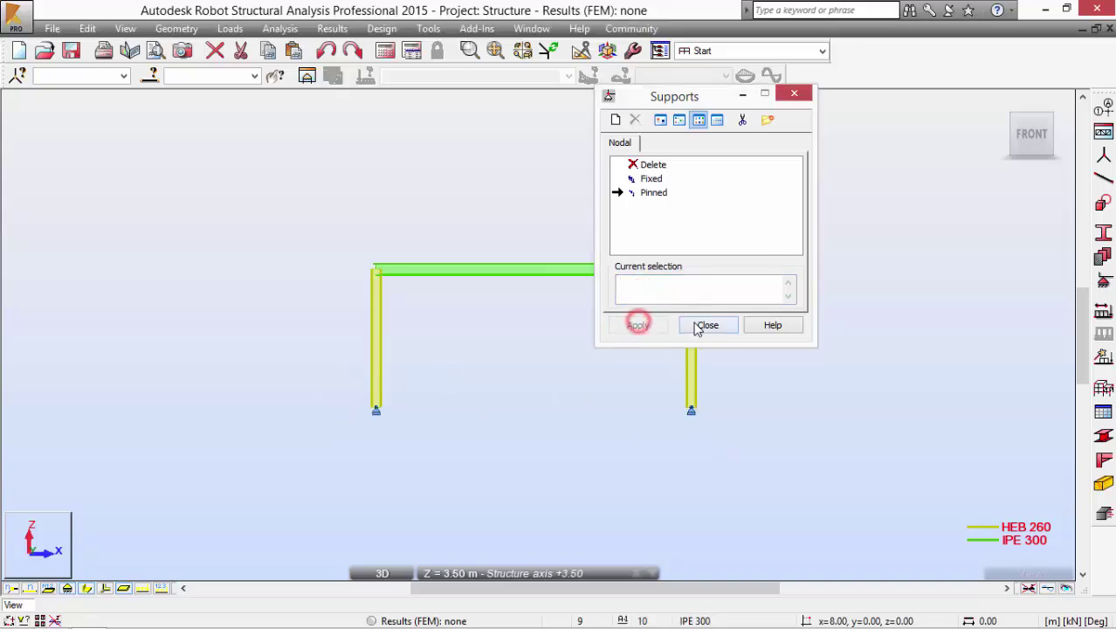
click(708, 324)
click(1000, 104)
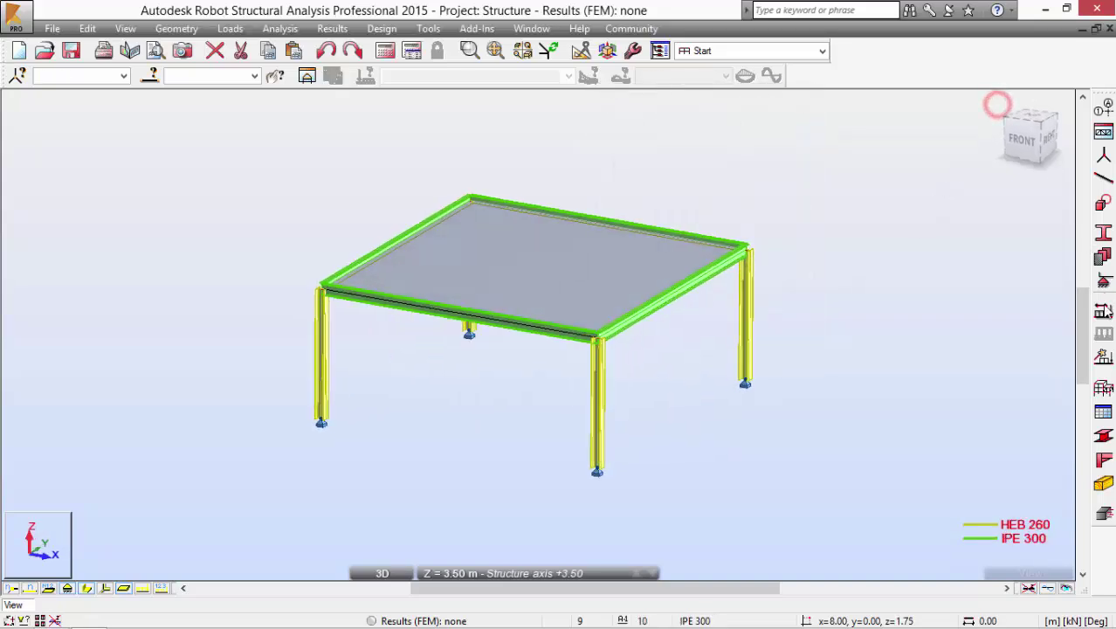
click(1102, 311)
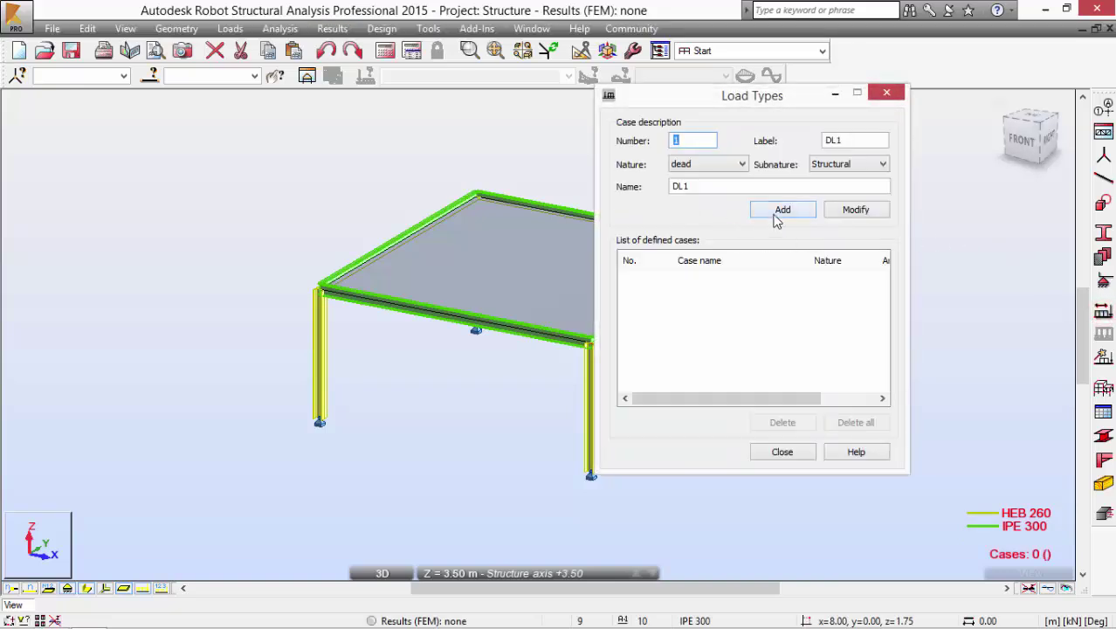
- Add two dead load cases, DL1 and Buckling Case
double_click(686, 188)
text(DL)
double_click(680, 186)
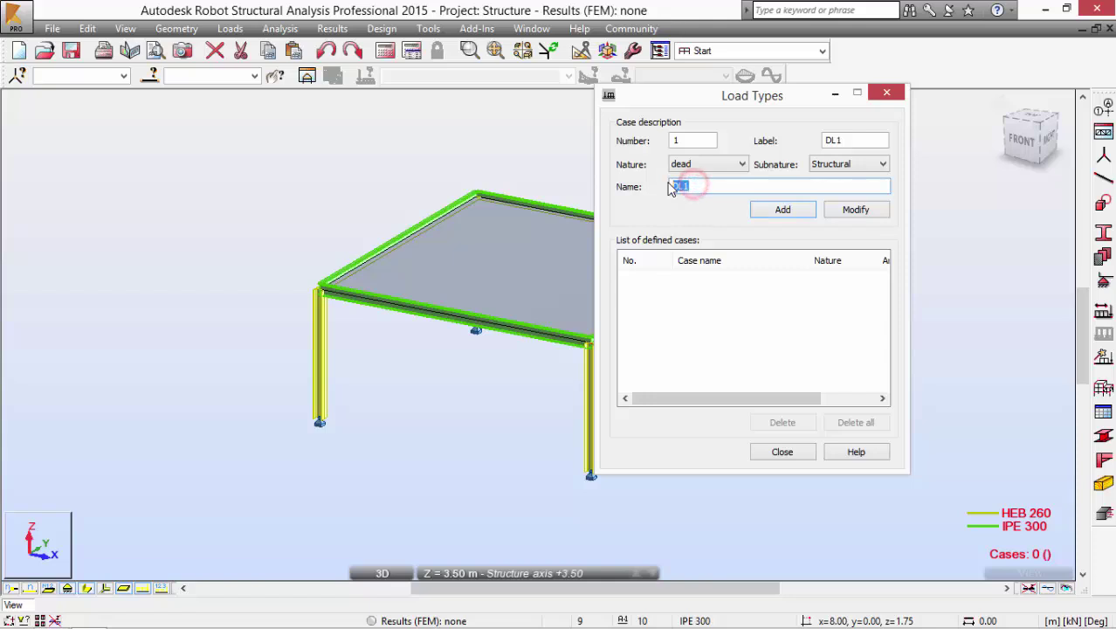
click(758, 211)
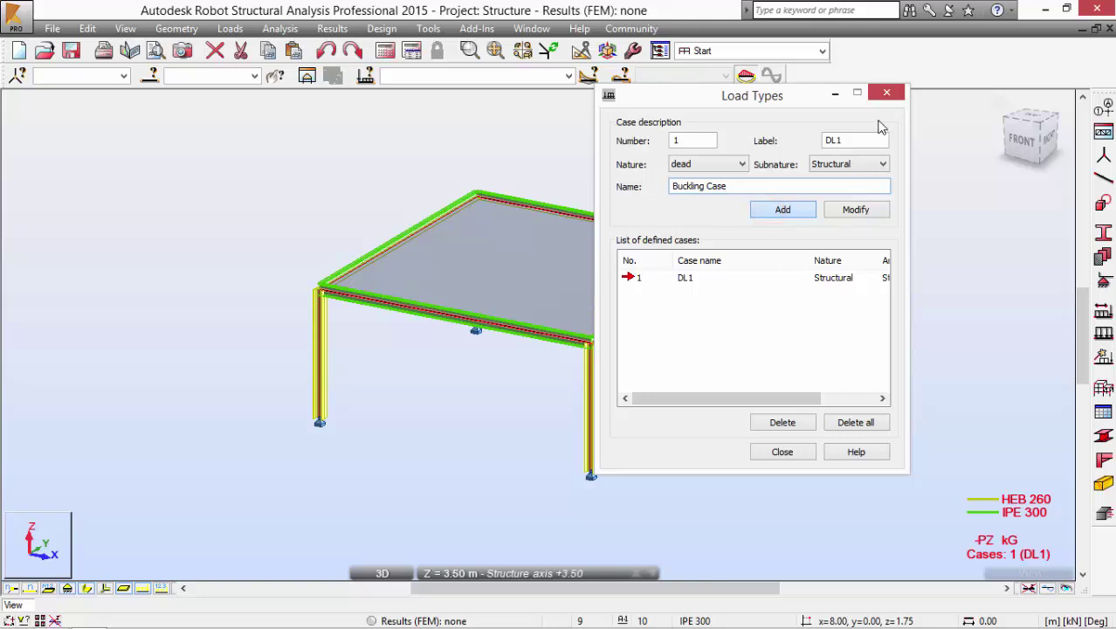
key(Return)
click(899, 94)
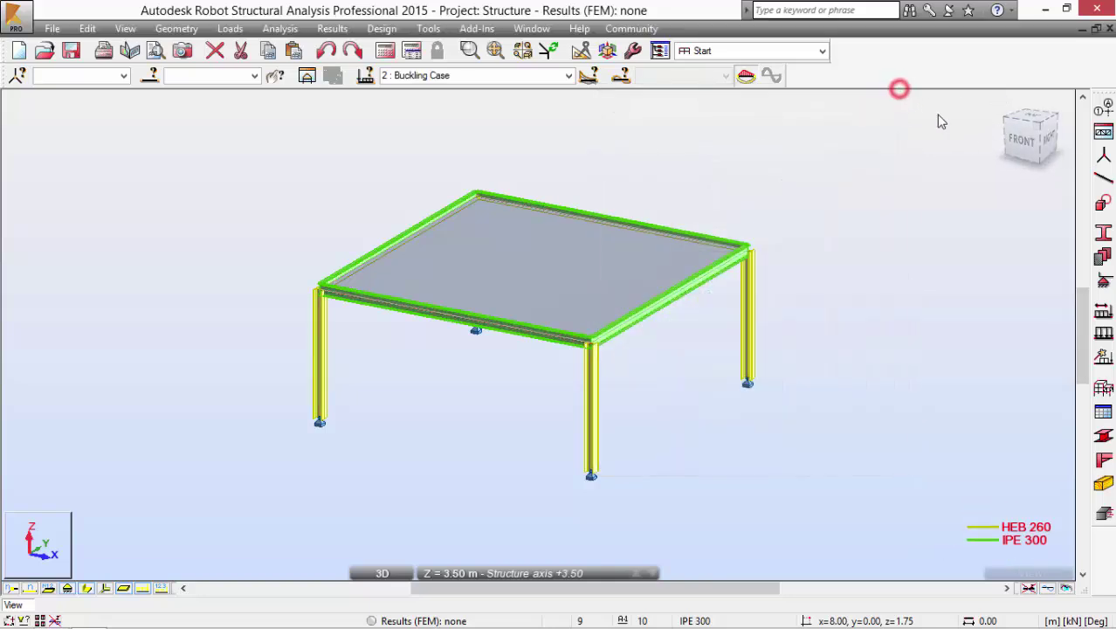
- Apply a uniform planar load of -10 kPa in Z to roof panel 9
click(1103, 336)
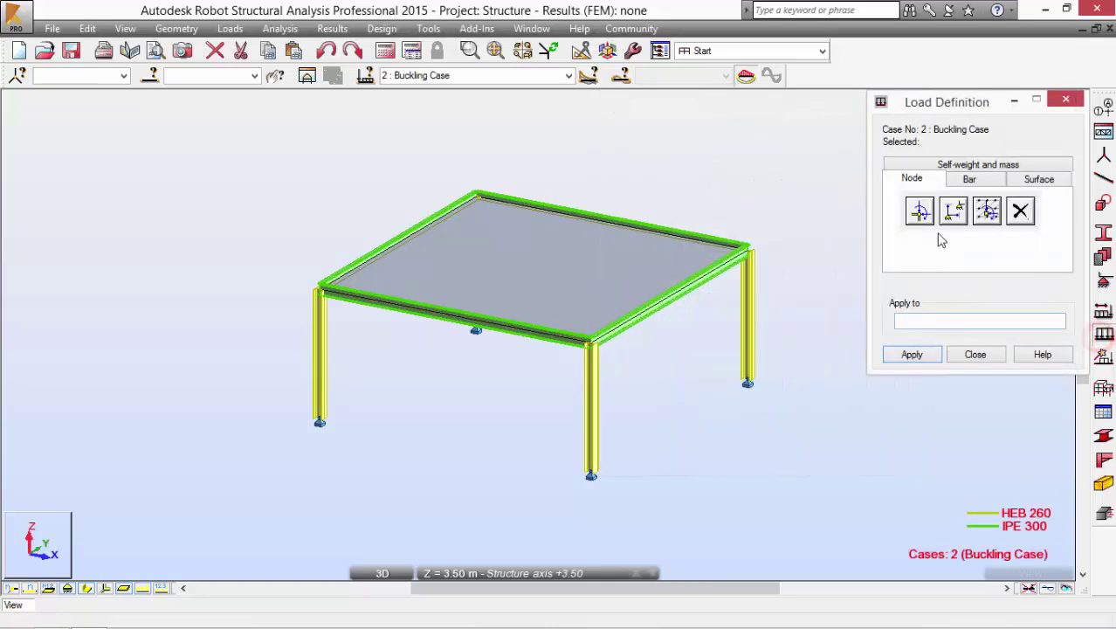
click(1029, 179)
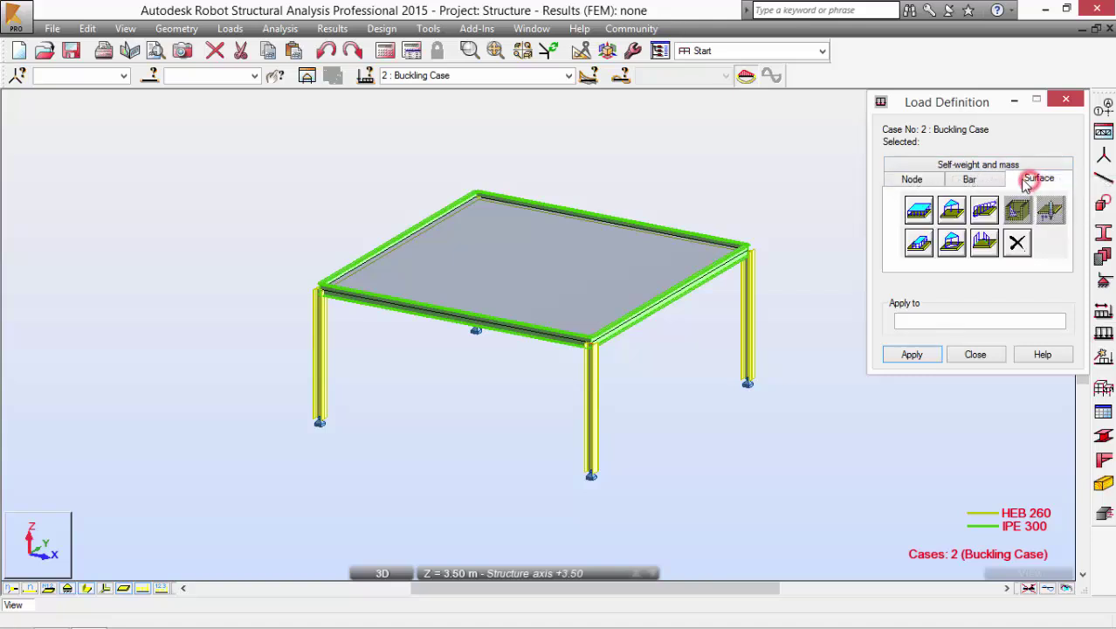
click(919, 214)
click(989, 312)
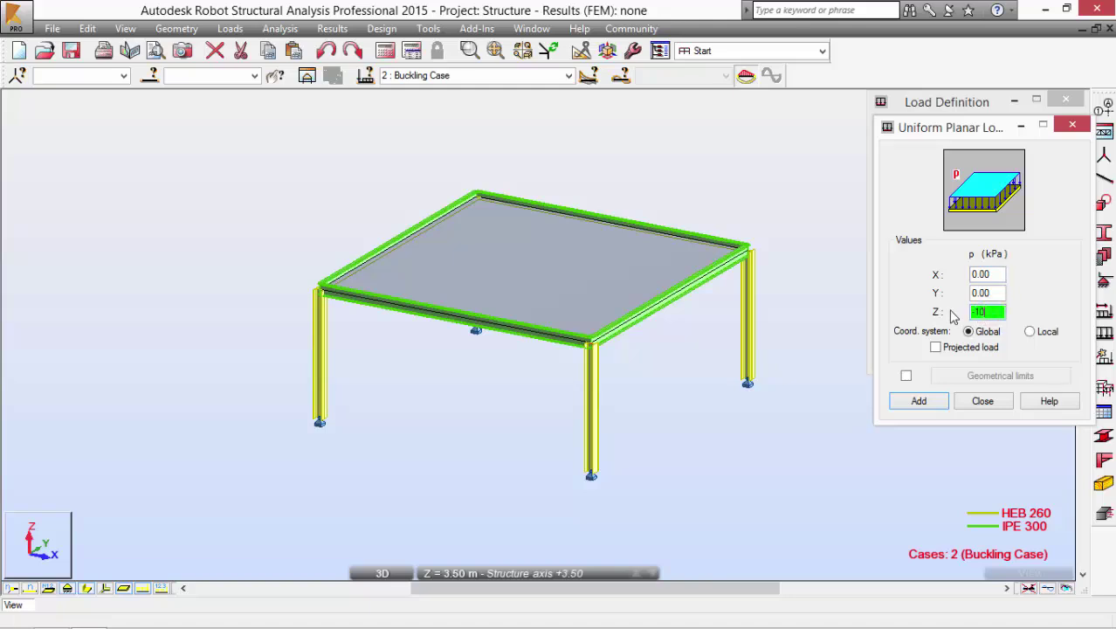
click(918, 402)
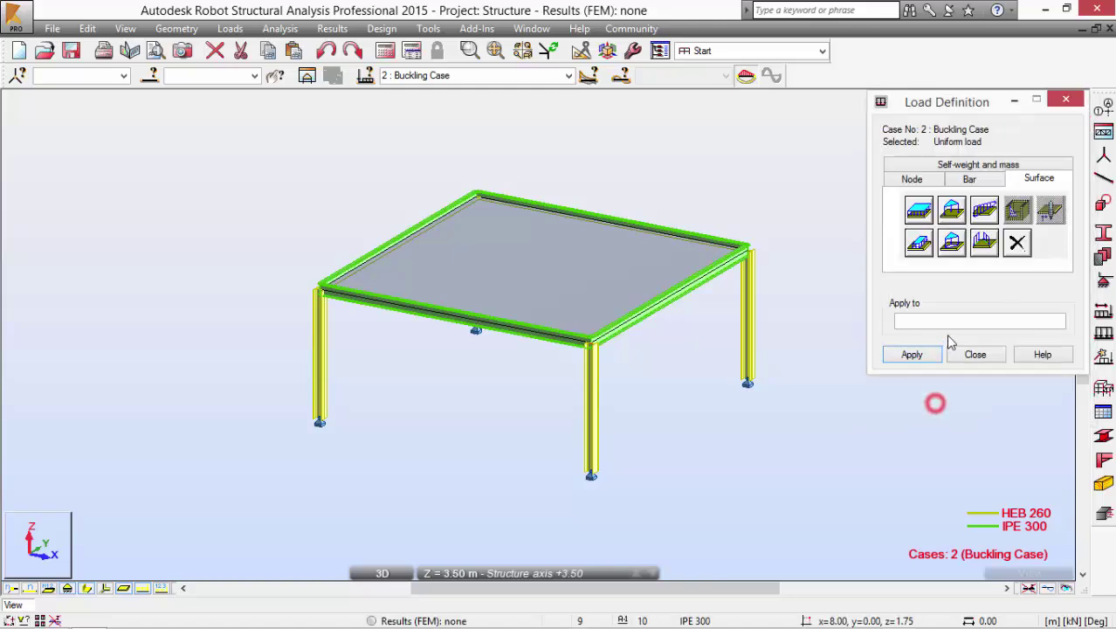
click(592, 284)
click(892, 354)
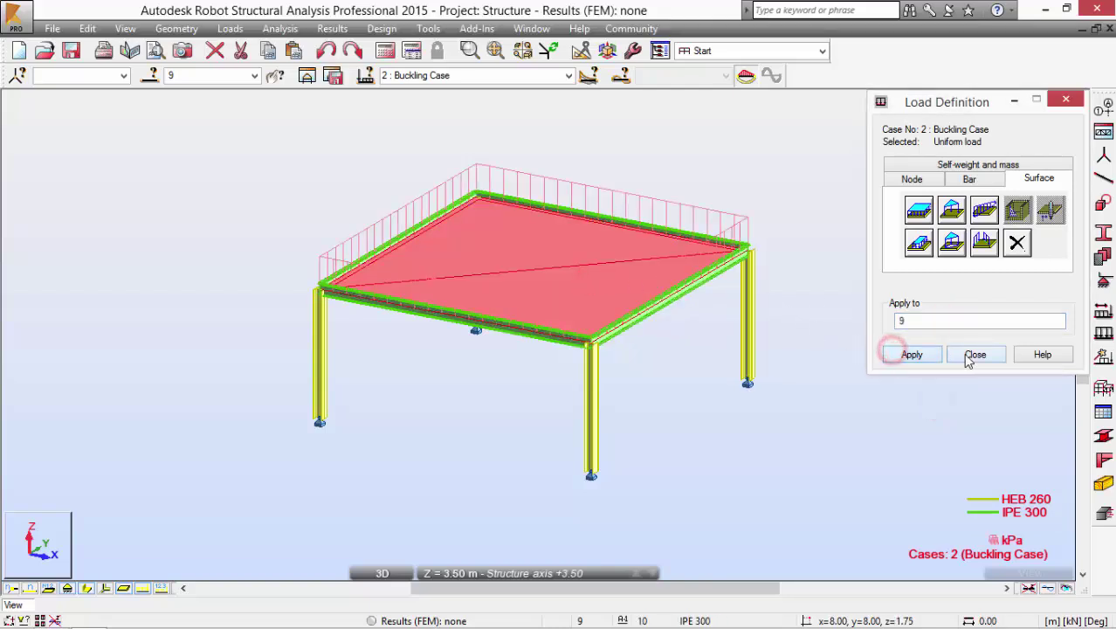
shift+middle_drag(816, 327, 843, 336)
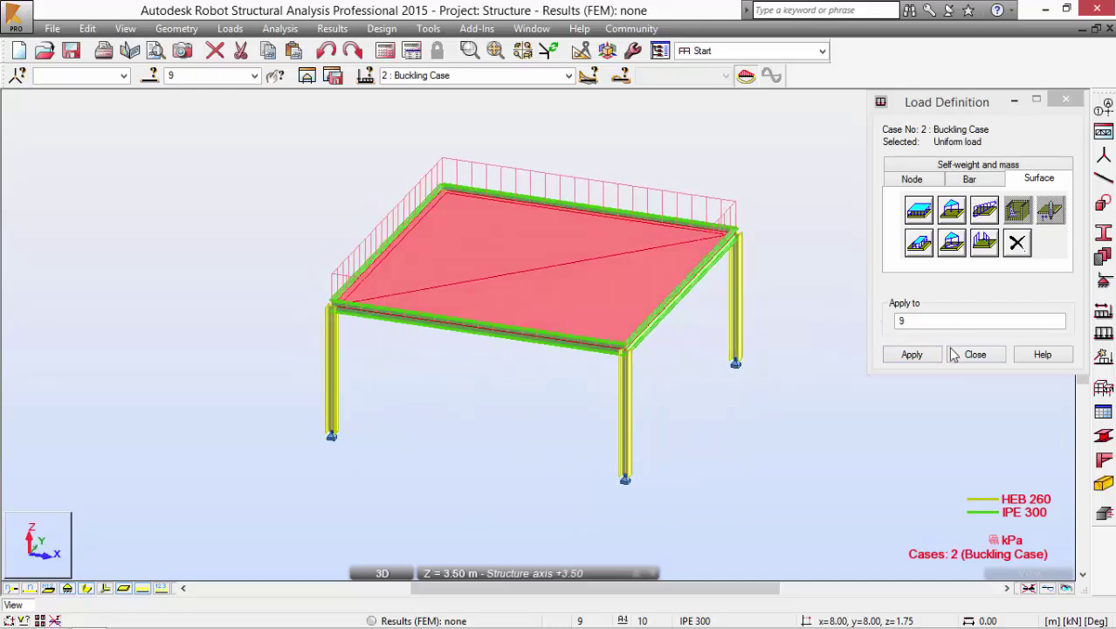
click(961, 357)
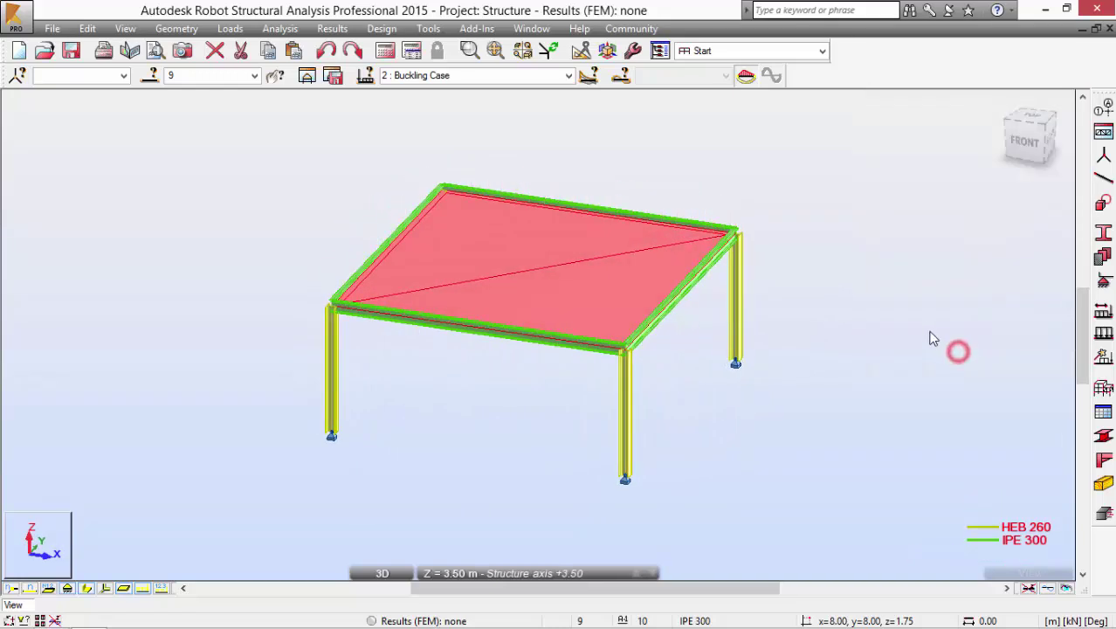
click(908, 279)
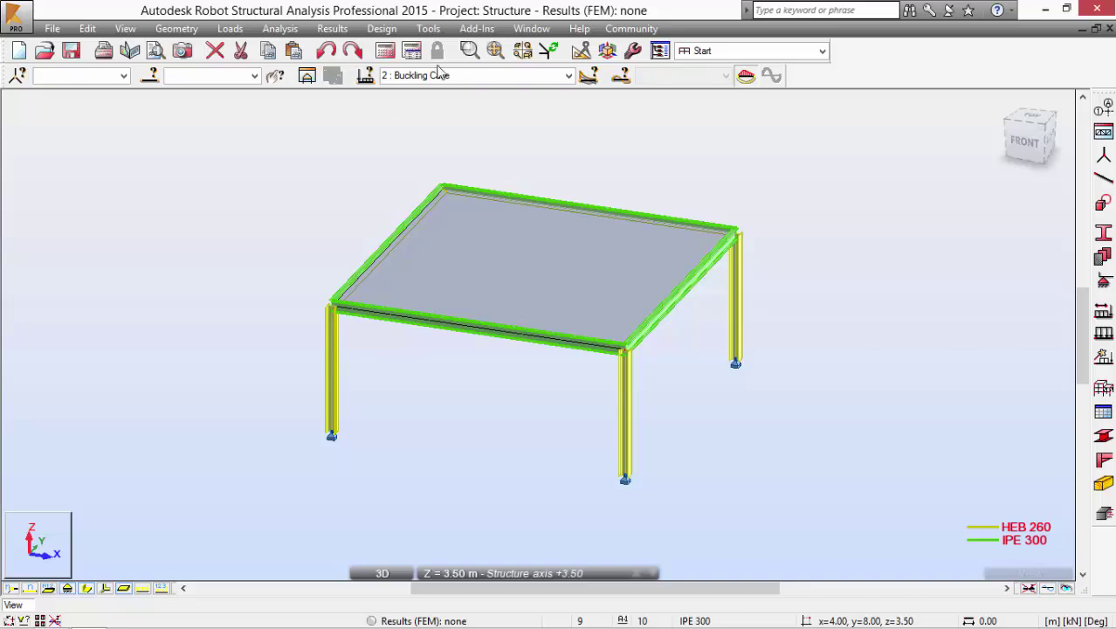
- Change the Buckling Case's analysis type to buckling with 10 modes
click(411, 52)
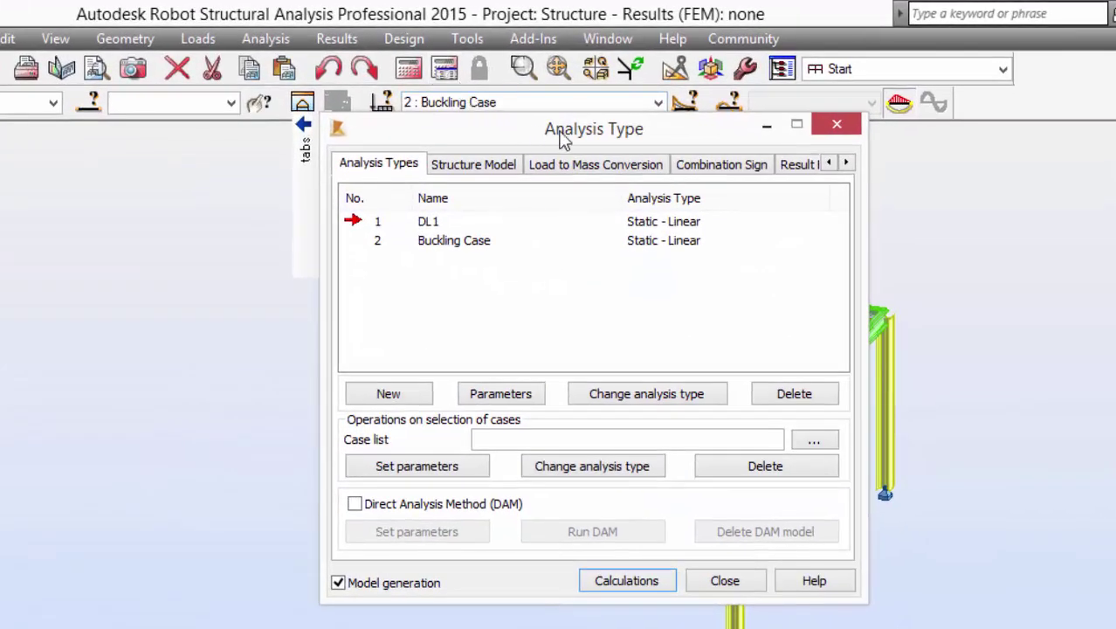
click(377, 244)
click(602, 393)
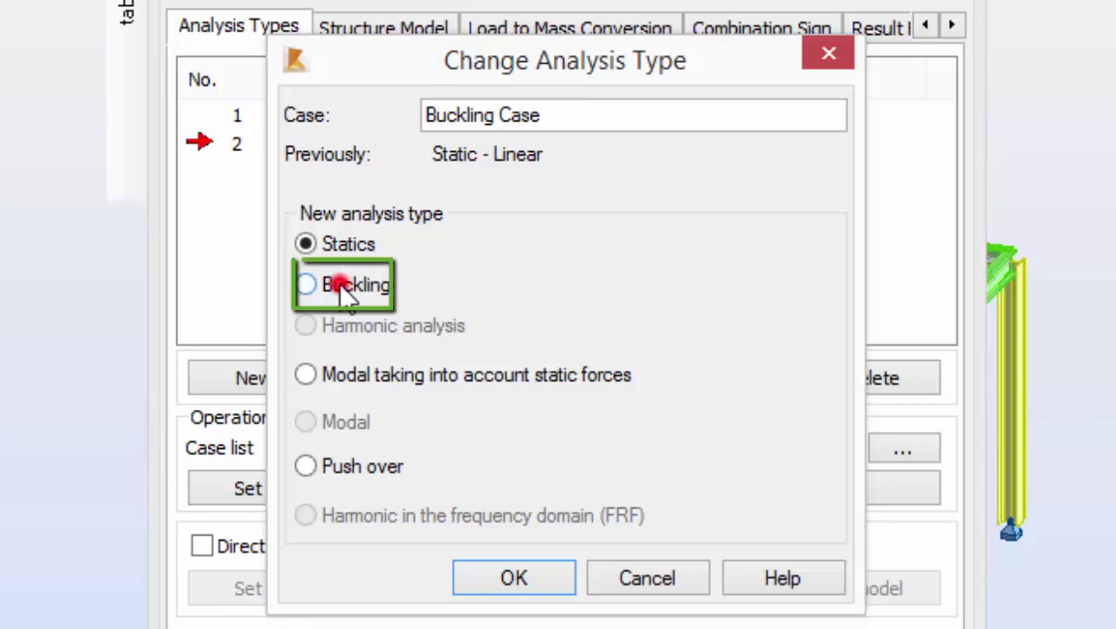
click(399, 315)
click(517, 576)
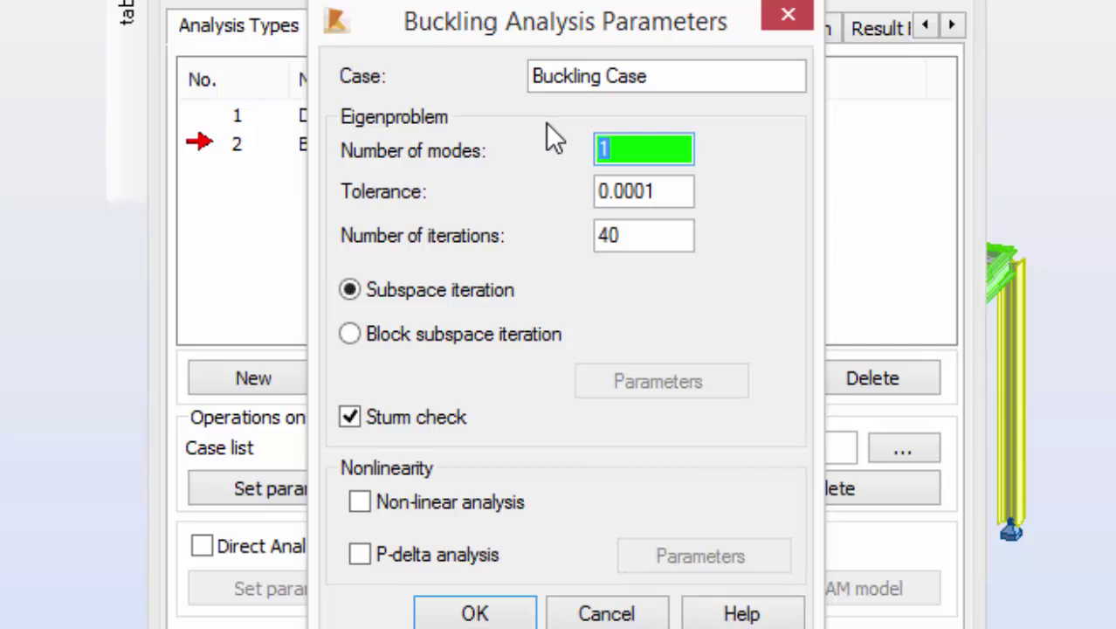
text(10)
click(445, 610)
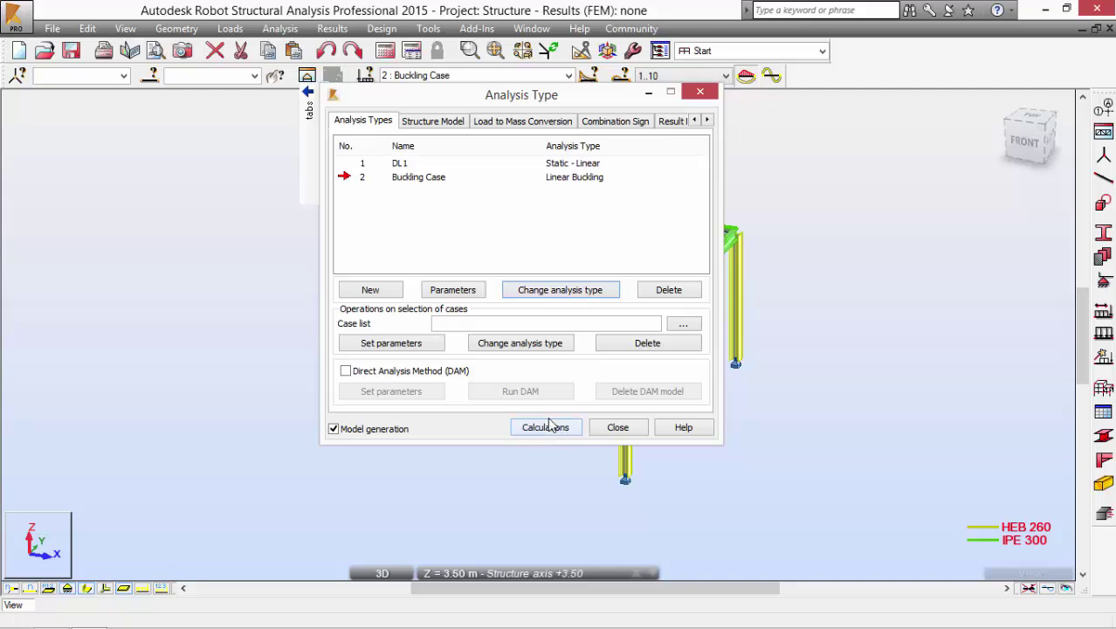
click(616, 432)
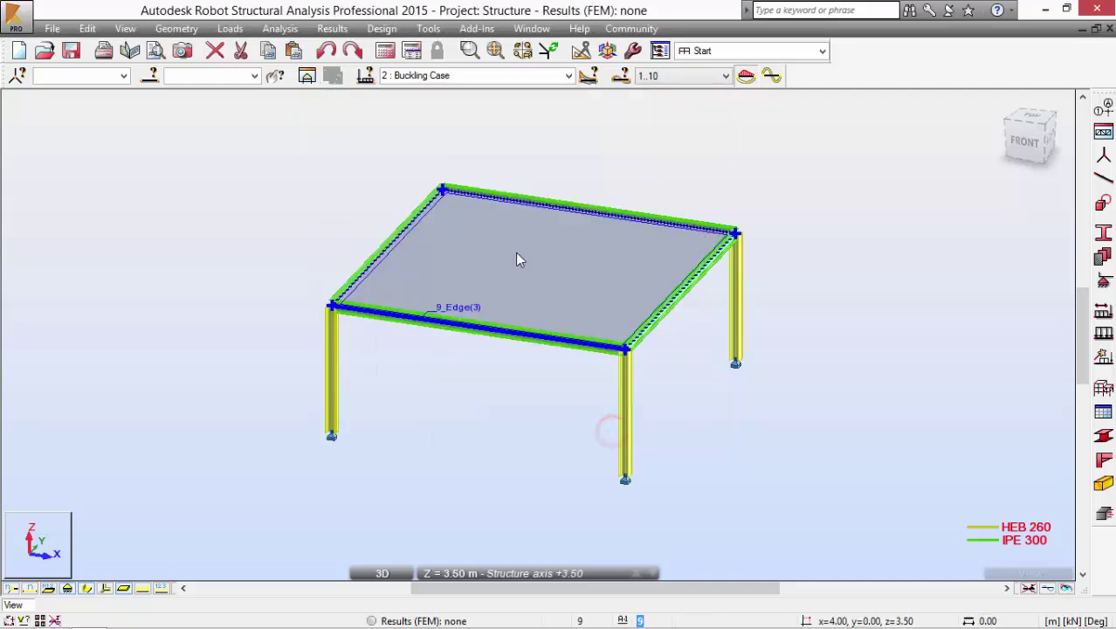
- Make Buckling Case the current case and run the calculations
click(412, 51)
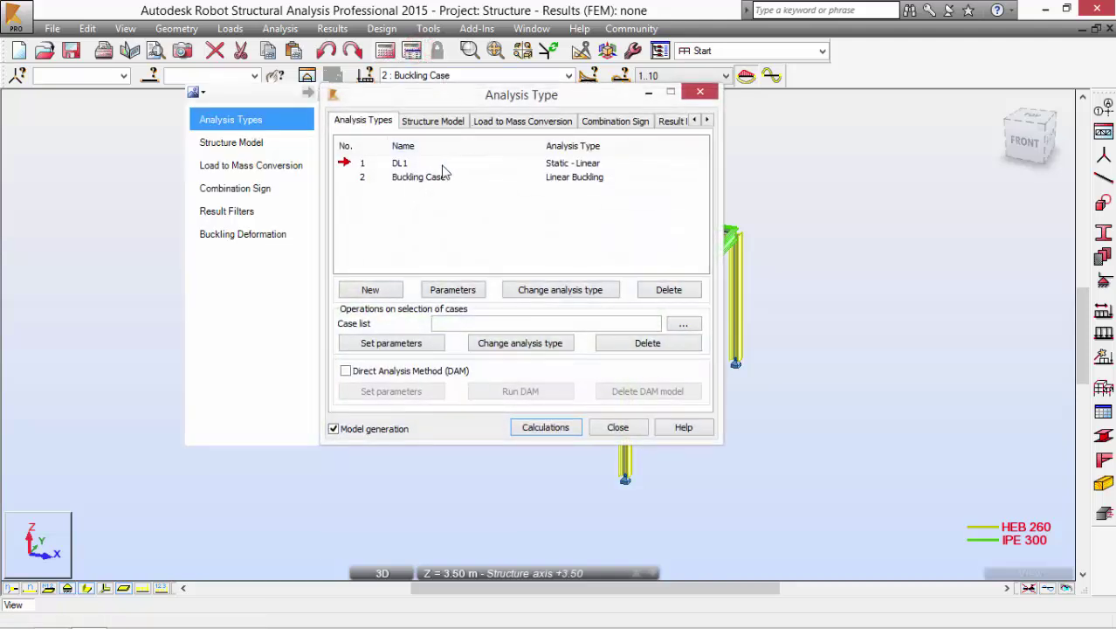
click(361, 179)
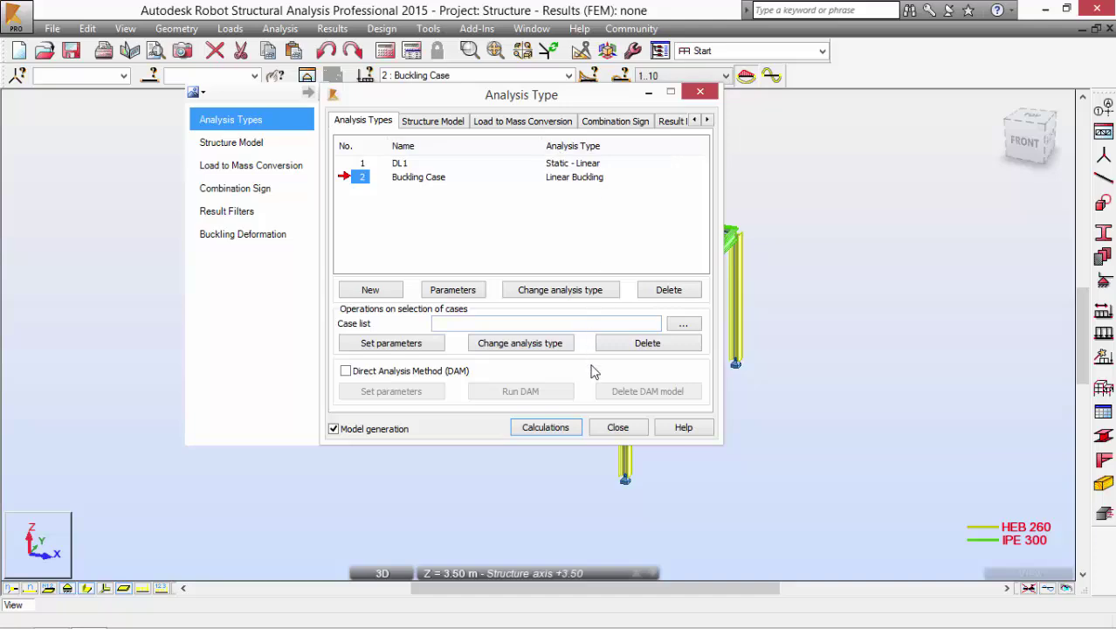
click(610, 429)
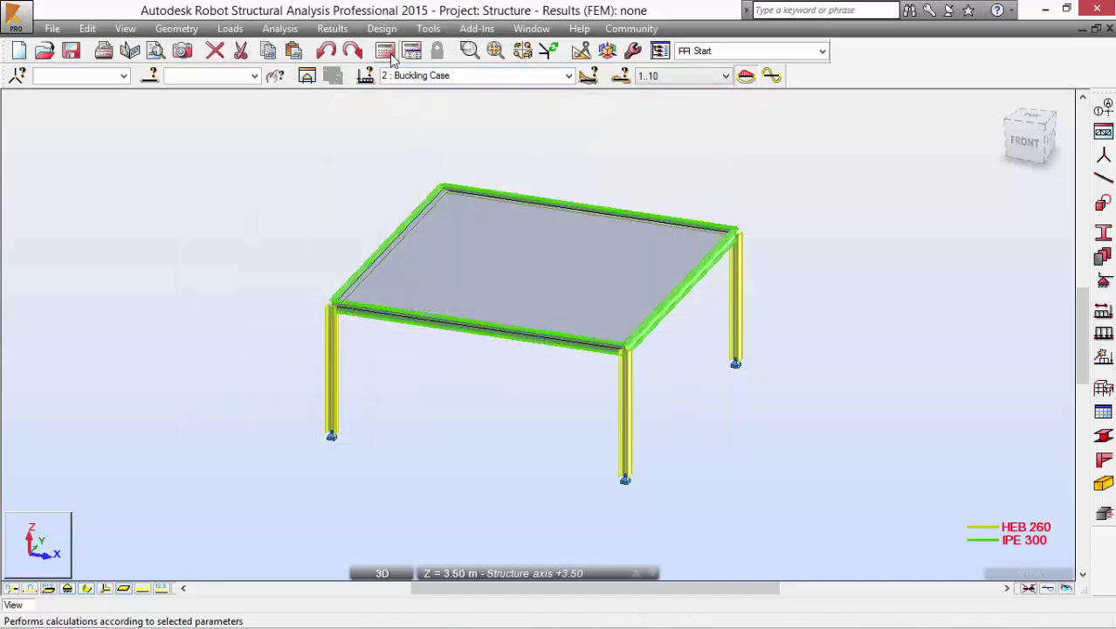
click(387, 52)
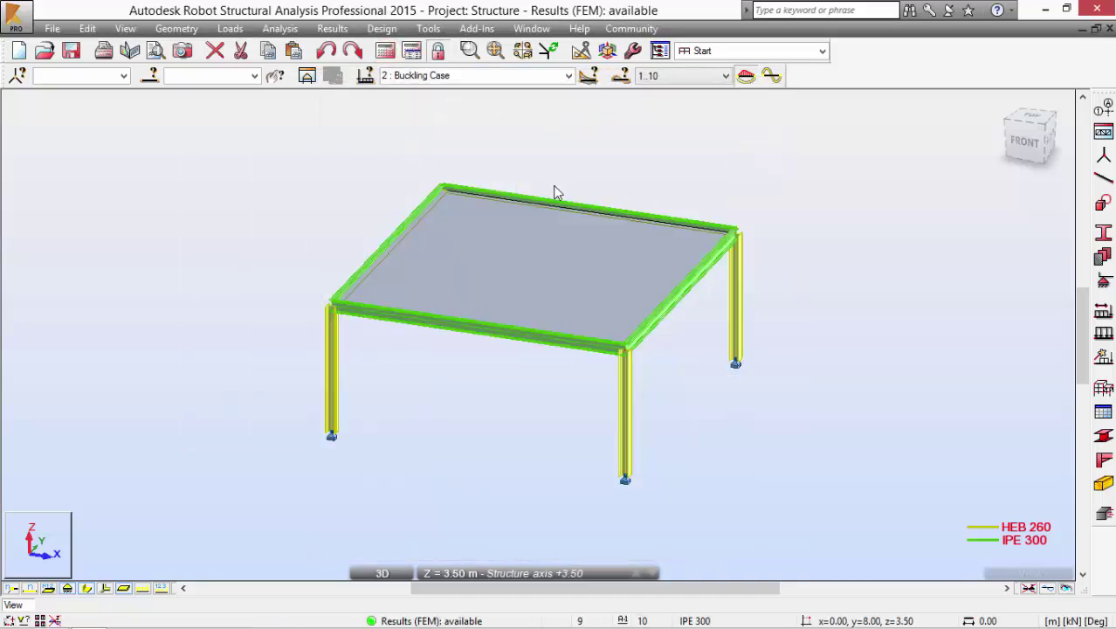
mouse_move(690, 178)
shift+middle_down()
mouse_move(688, 159)
mouse_move(668, 150)
mouse_move(687, 157)
shift+middle_up()
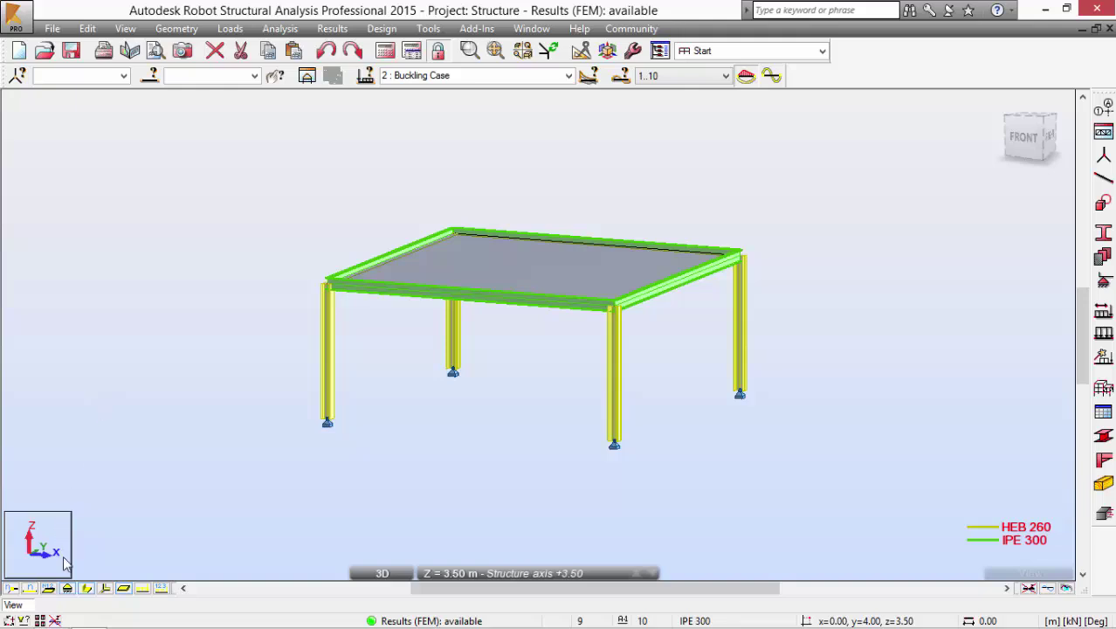
- Hide the member section shapes and the slab panel fill
click(87, 589)
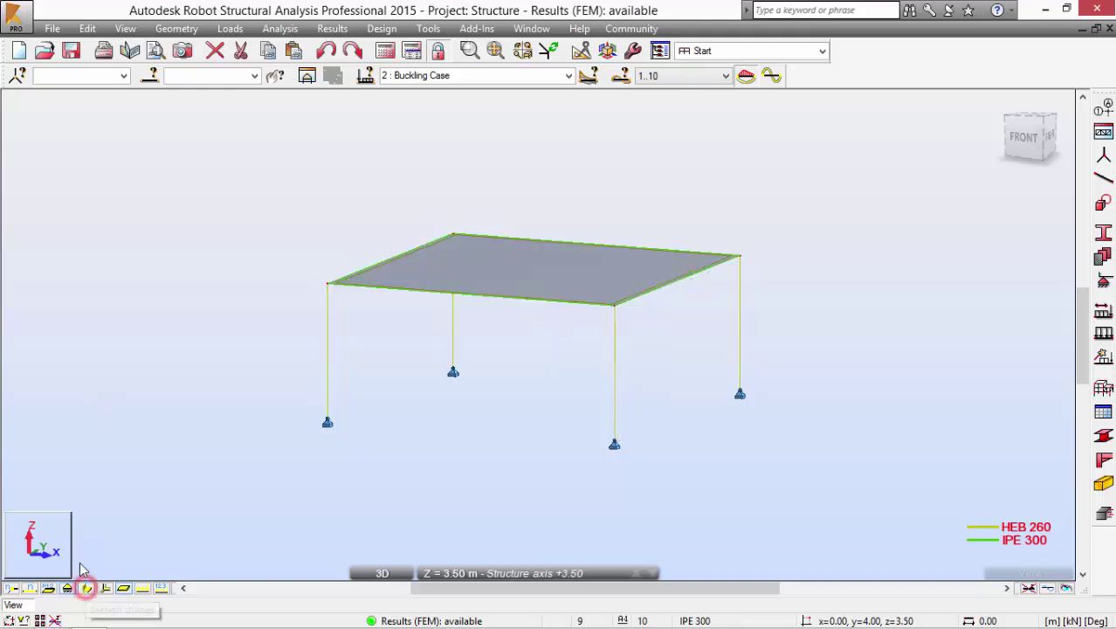
click(123, 589)
shift+middle_drag(169, 376, 192, 397)
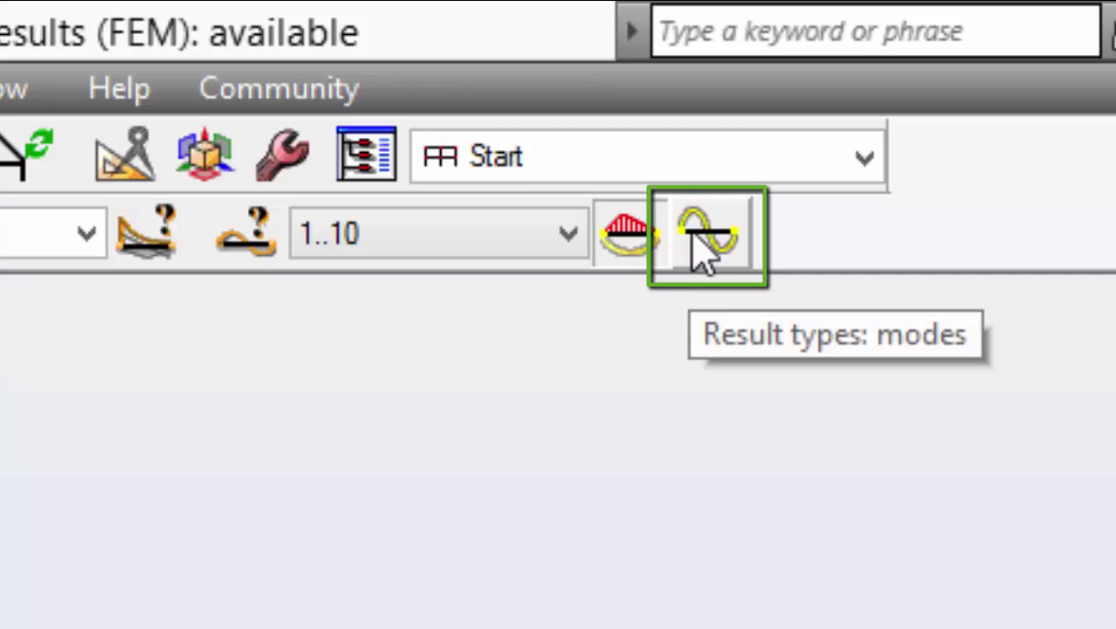
- Switch results to buckling modes and bring up the Diagrams for Bars settings
click(695, 236)
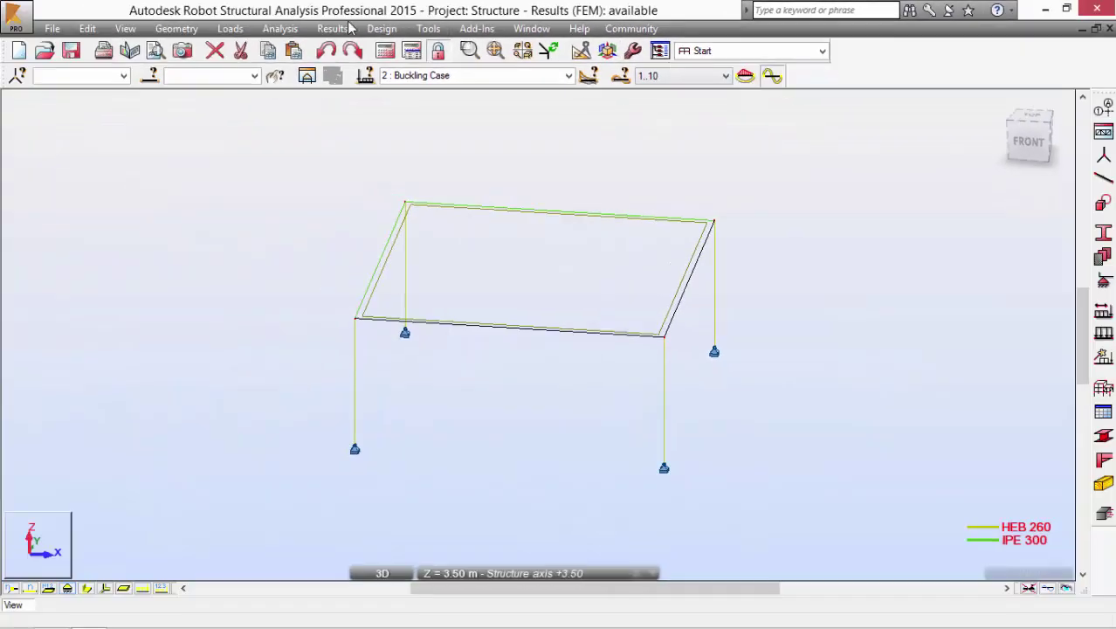
click(346, 29)
click(366, 84)
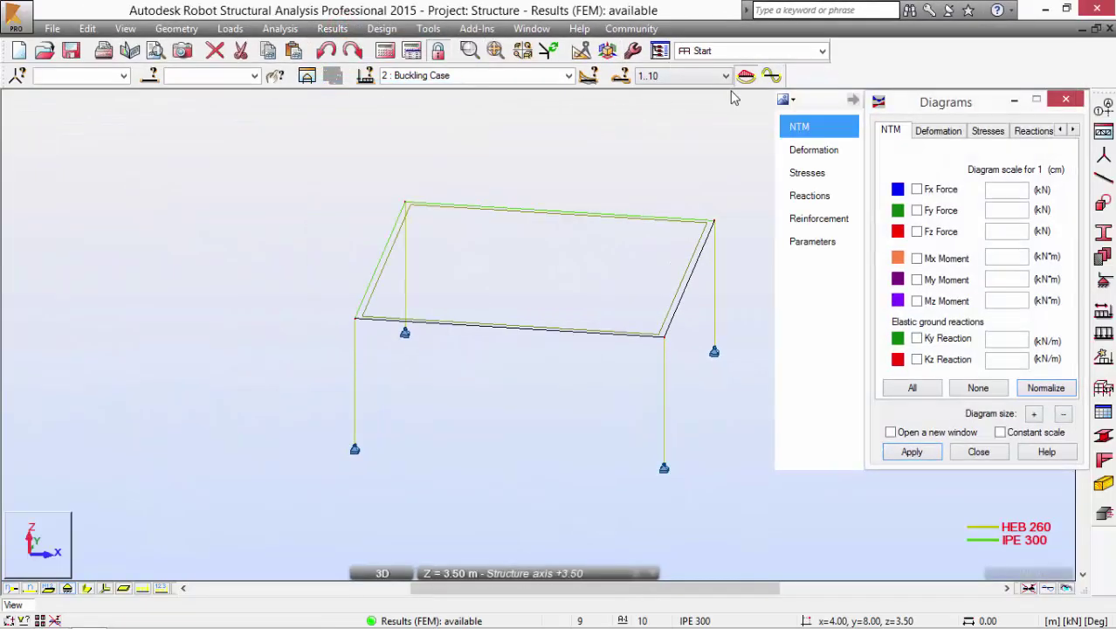
click(878, 101)
click(919, 135)
drag(960, 109, 188, 114)
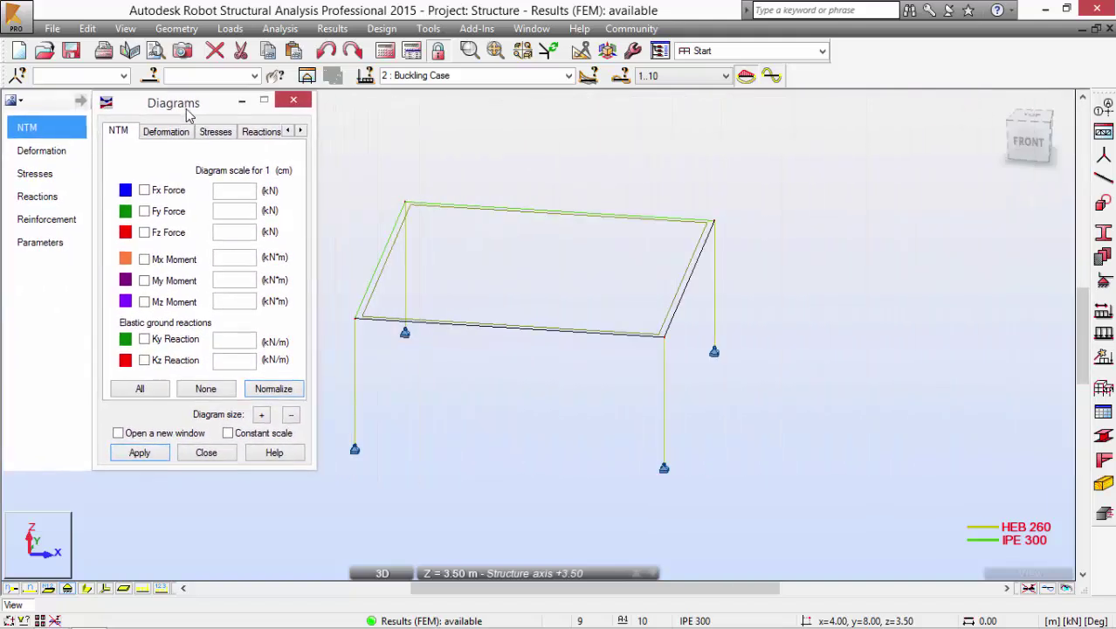
- Draw the normalized deformation diagram for buckling Mode 1 at scale 1.5
click(70, 150)
click(140, 187)
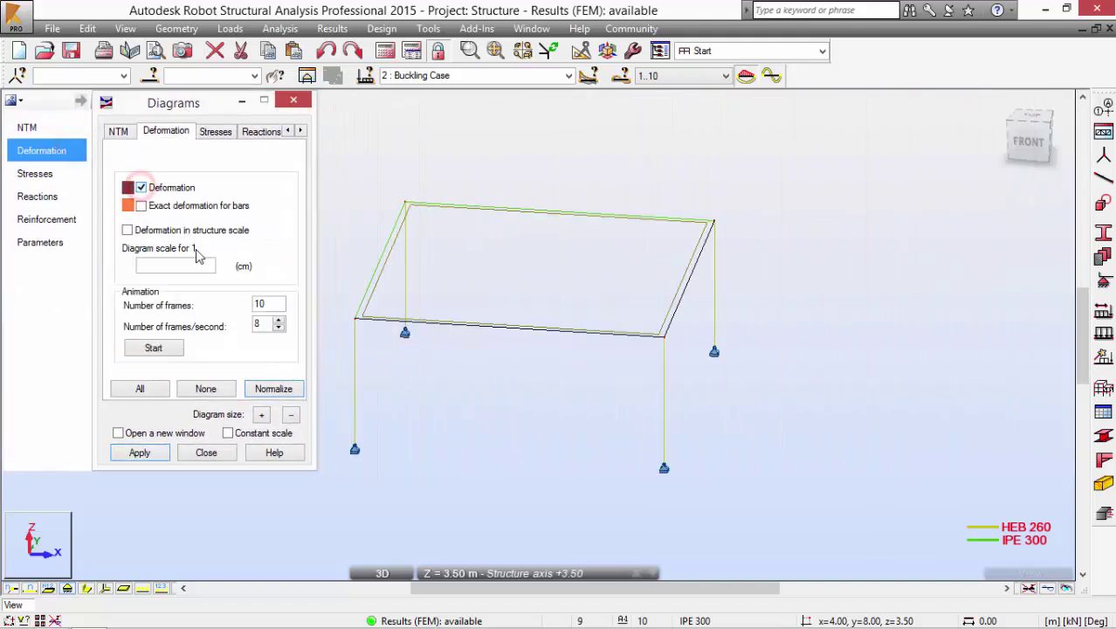
click(262, 389)
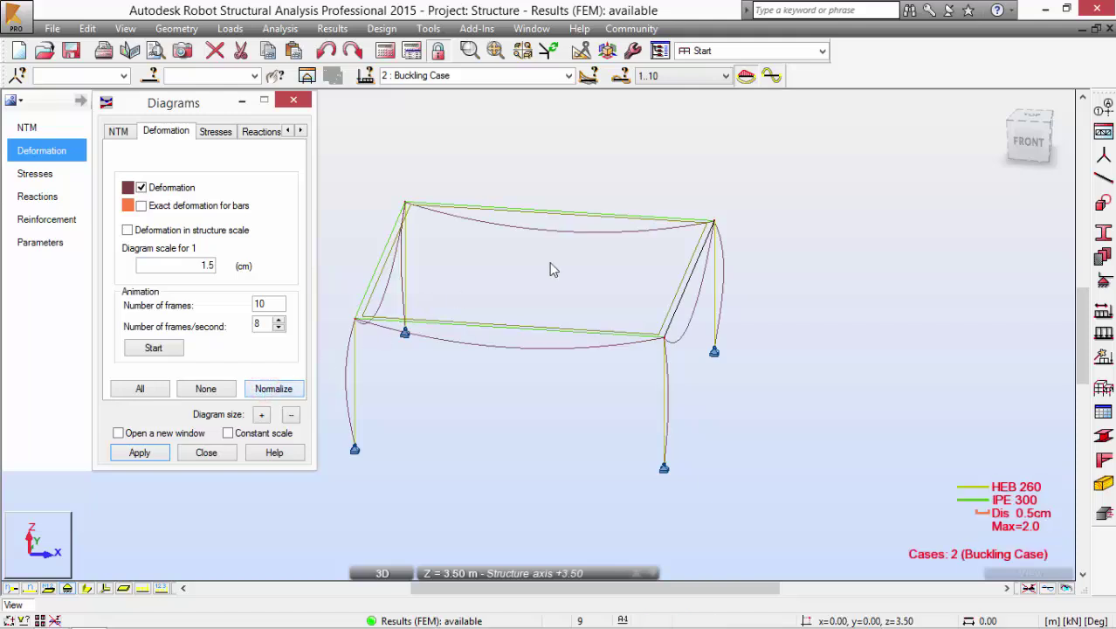
mouse_move(690, 188)
shift+middle_down()
mouse_move(594, 134)
mouse_move(686, 181)
shift+middle_up()
click(707, 76)
click(677, 88)
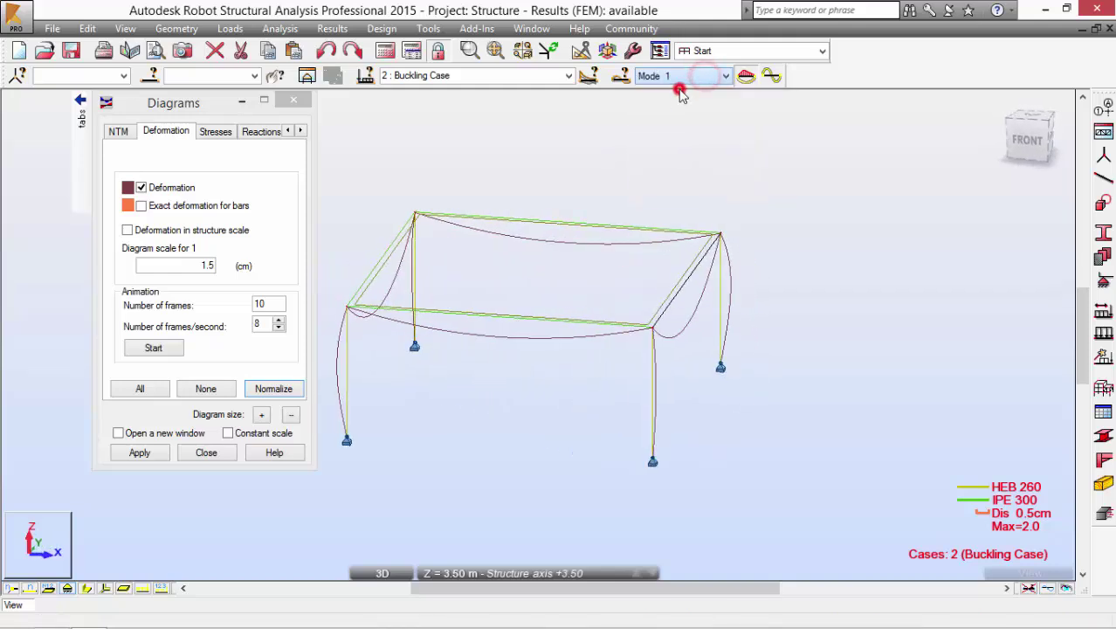
- Renormalize the deformation diagram and close the Diagrams settings
click(260, 388)
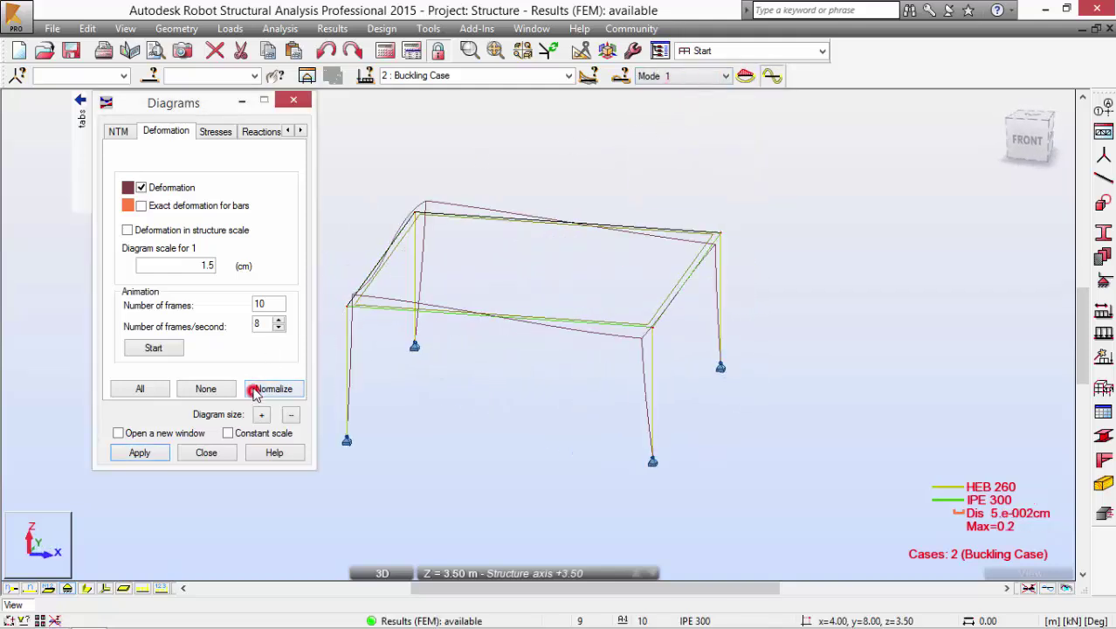
shift+middle_drag(376, 148, 466, 155)
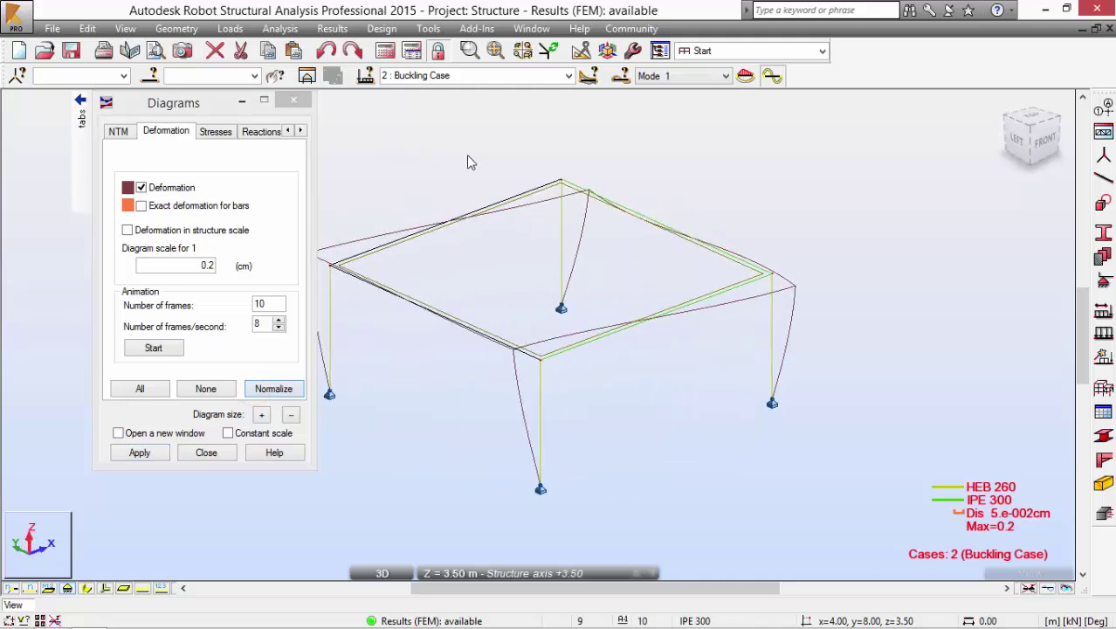
click(663, 79)
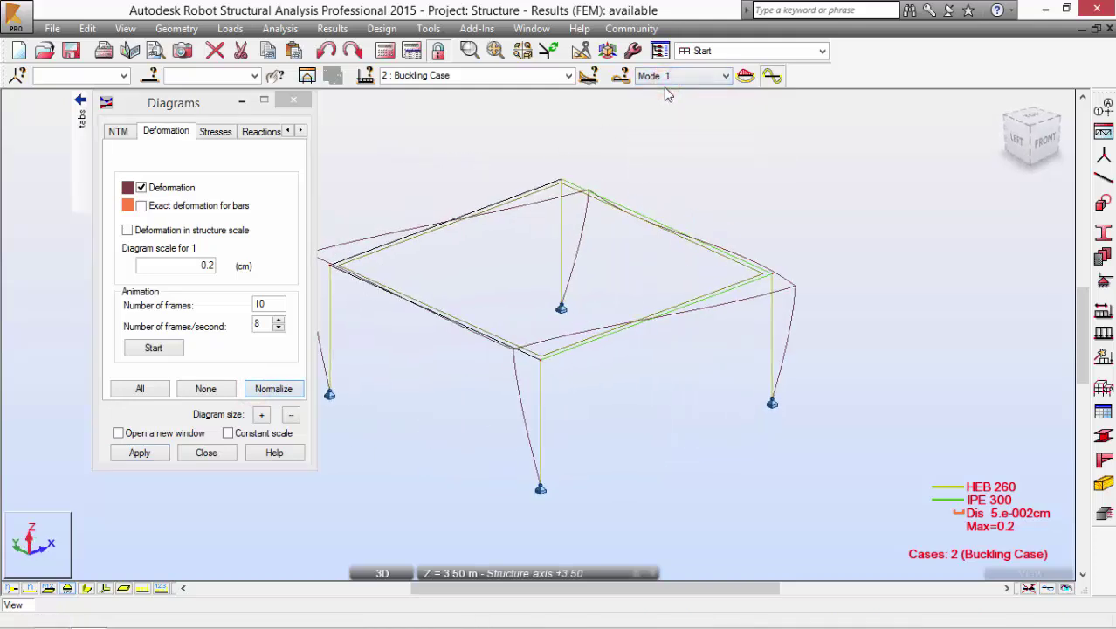
click(293, 99)
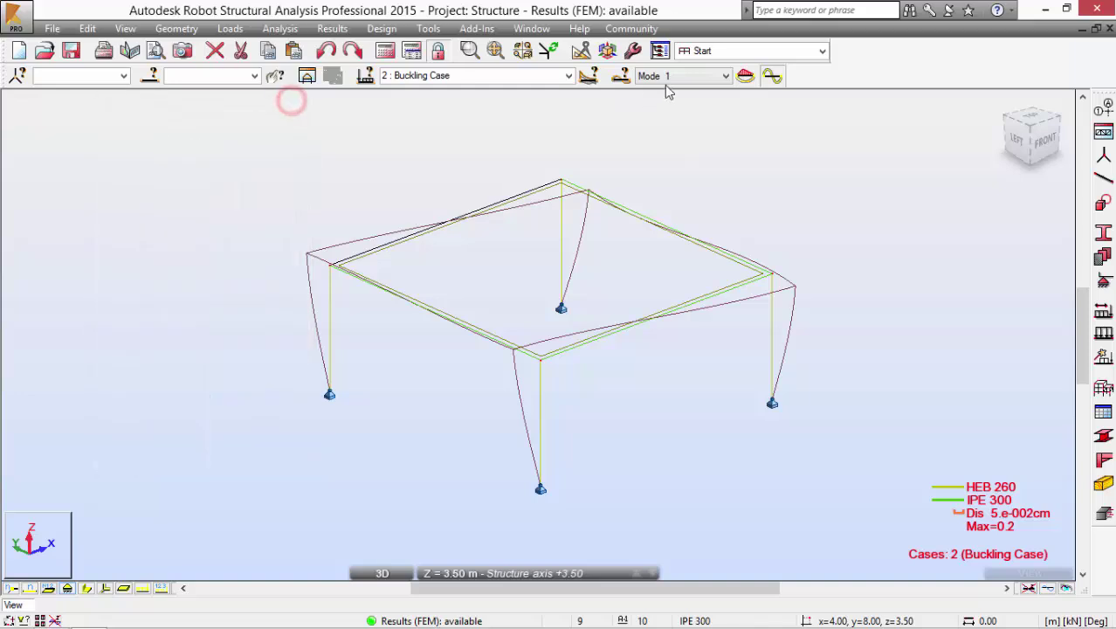
- Step through buckling modes 2 to 10, ending on the Mode 10 shape
click(663, 79)
click(682, 88)
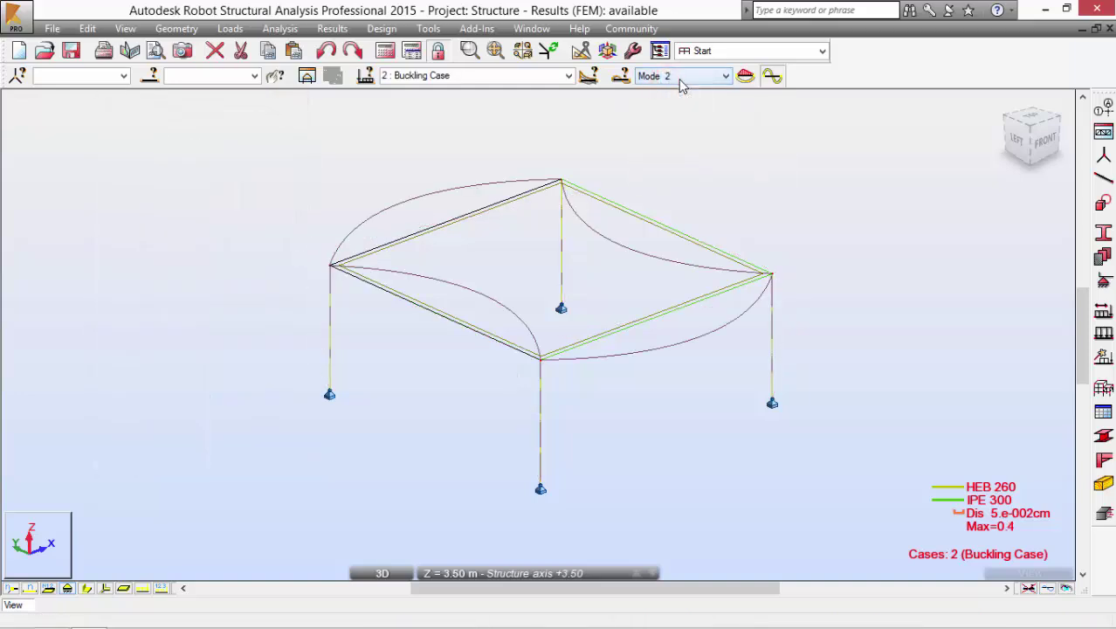
scroll(678, 78, down, 1)
scroll(679, 79, down, 3)
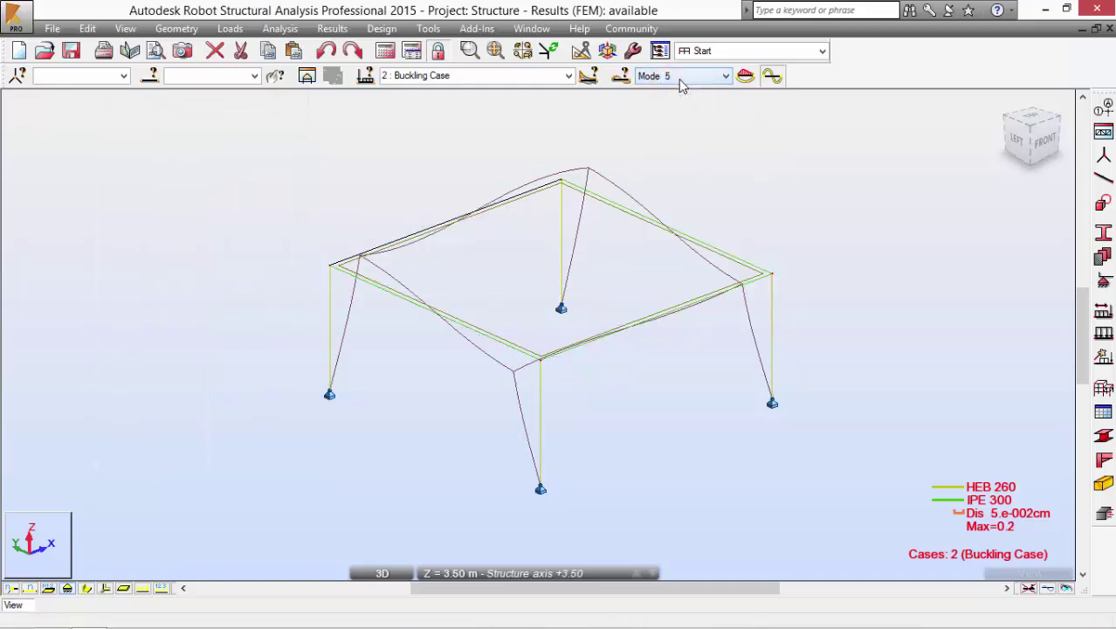
scroll(678, 78, down, 1)
scroll(678, 79, down, 3)
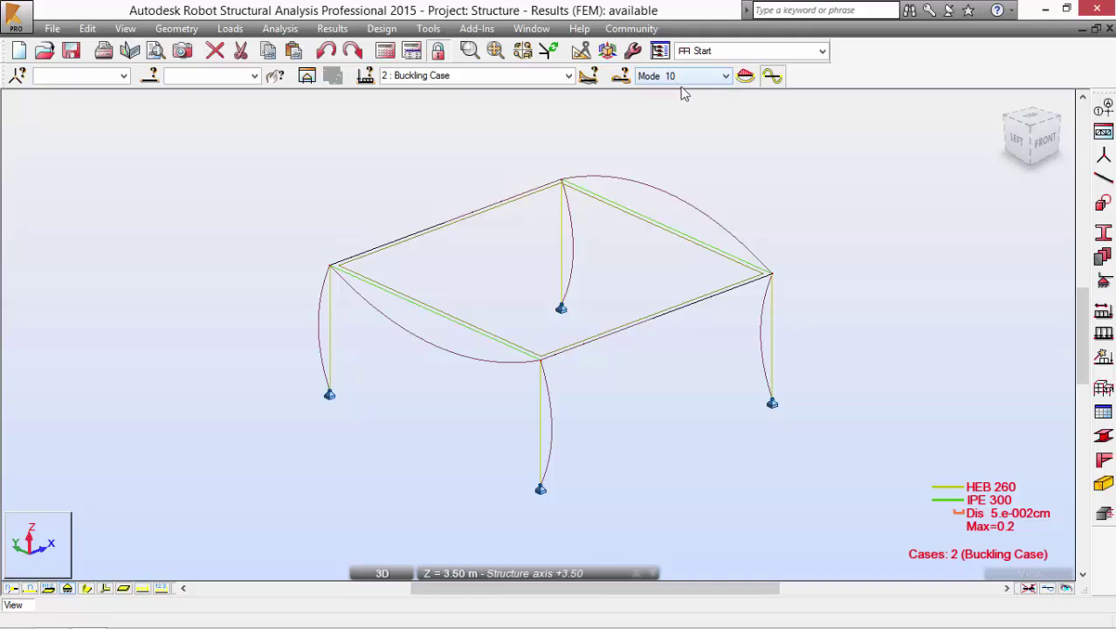
shift+middle_drag(824, 183, 748, 182)
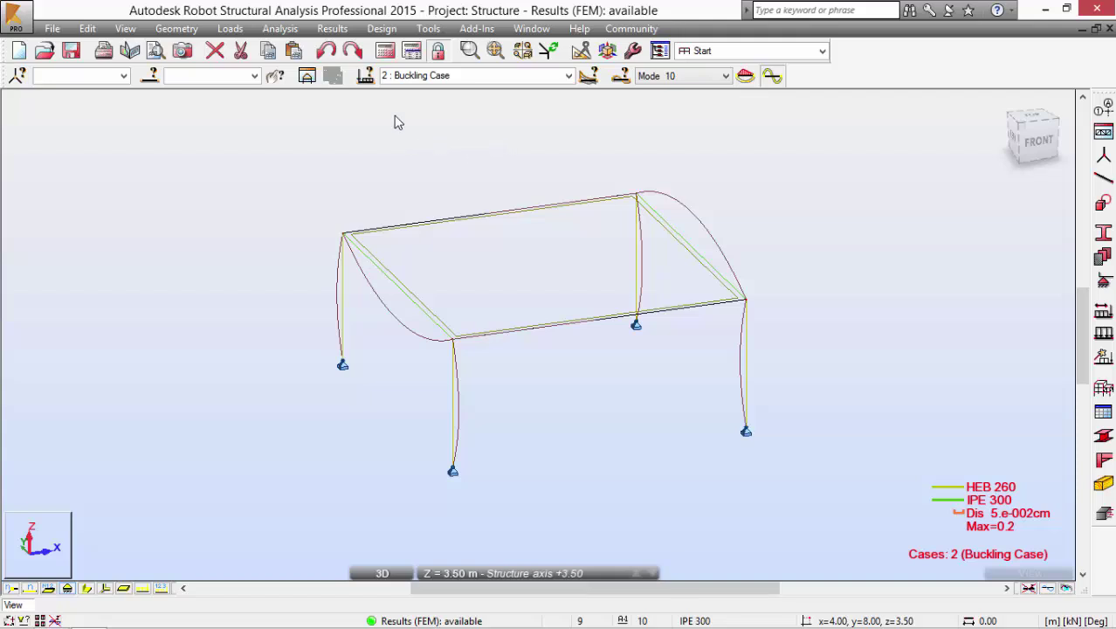
- Show the Critical Loads table for modes 1–10 and widen the Critical coef. column
click(343, 33)
mouse_move(361, 267)
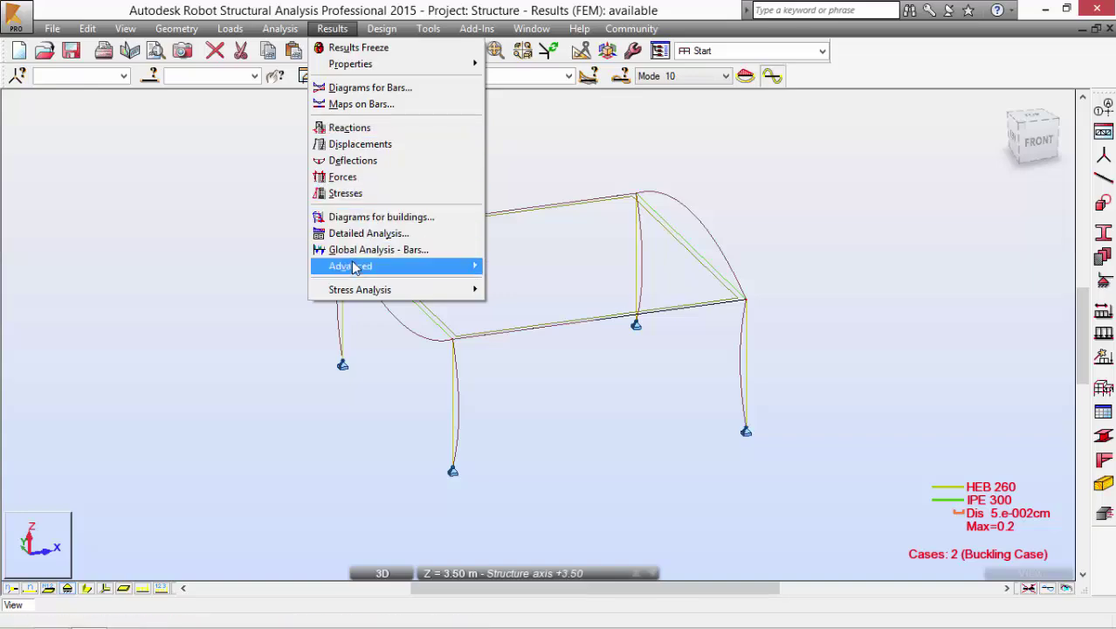
click(531, 314)
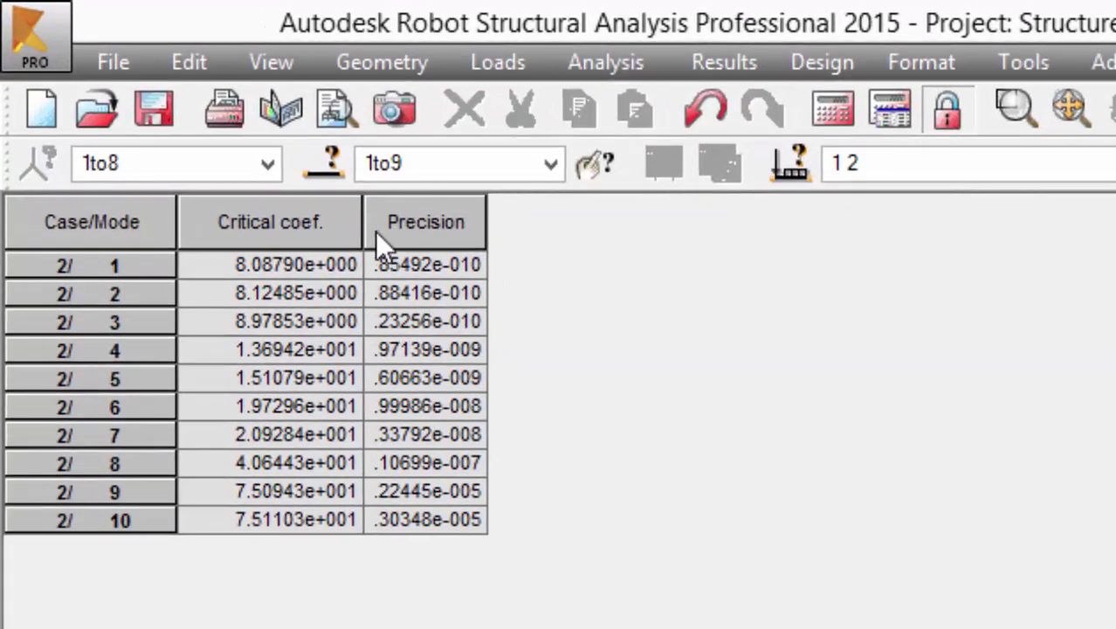
drag(364, 227, 389, 227)
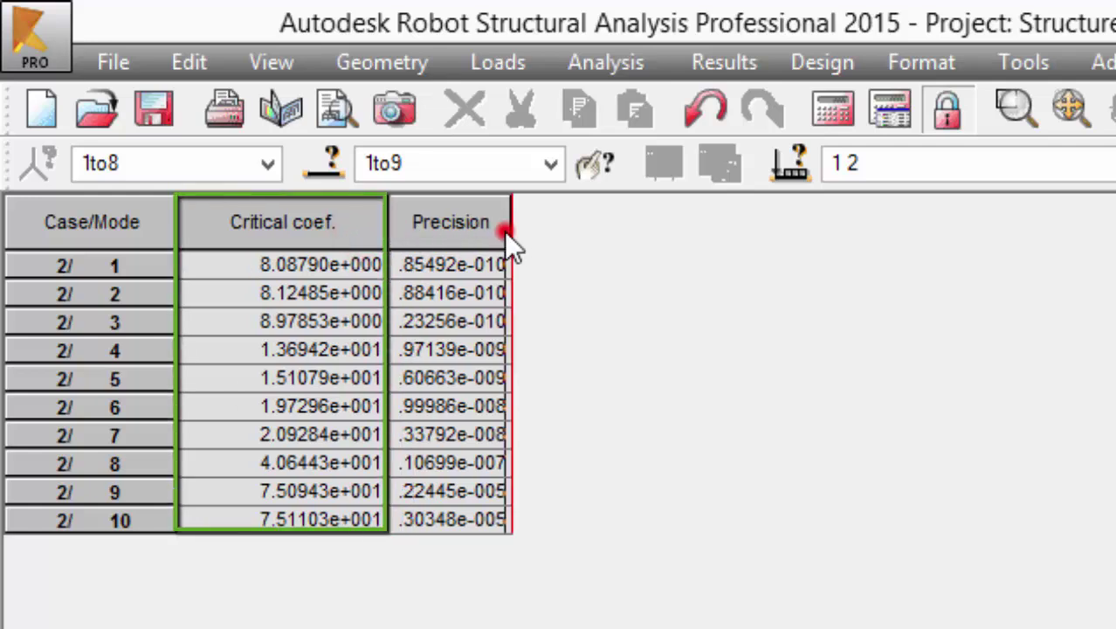